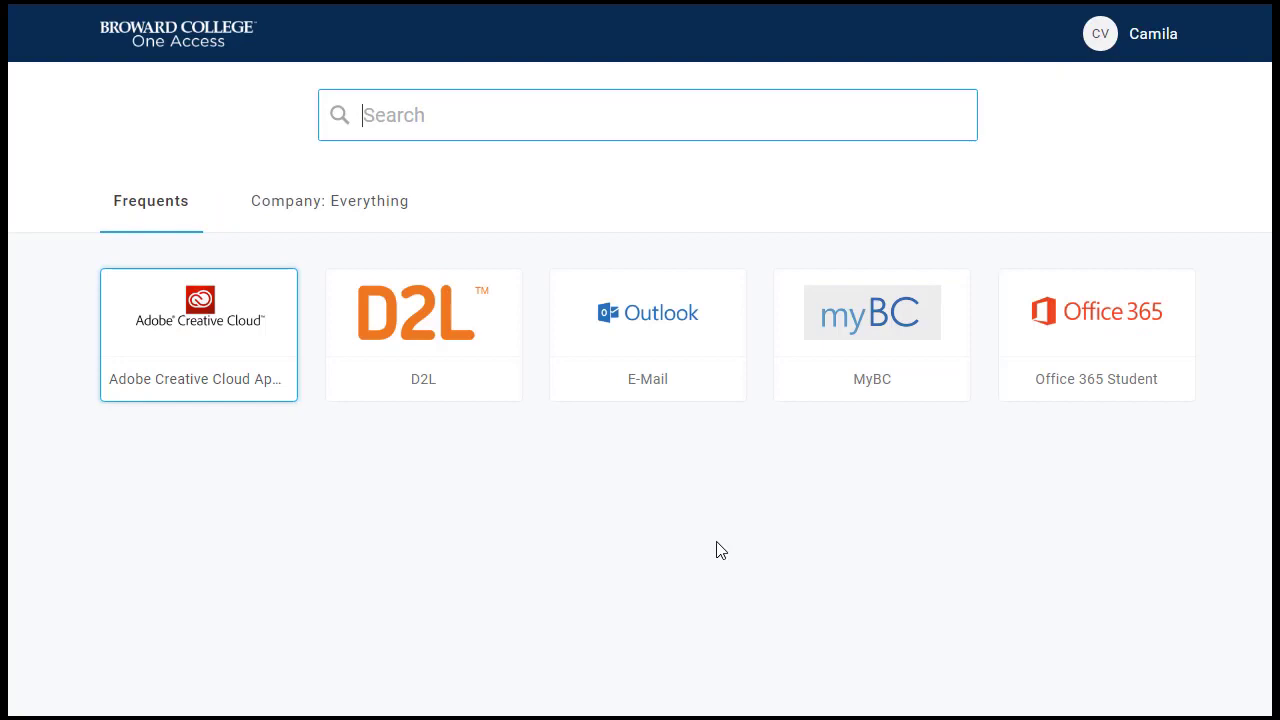
# Open the myBC portal from One Access and follow its BC Navigate quick link.
pyautogui.click(900, 351)
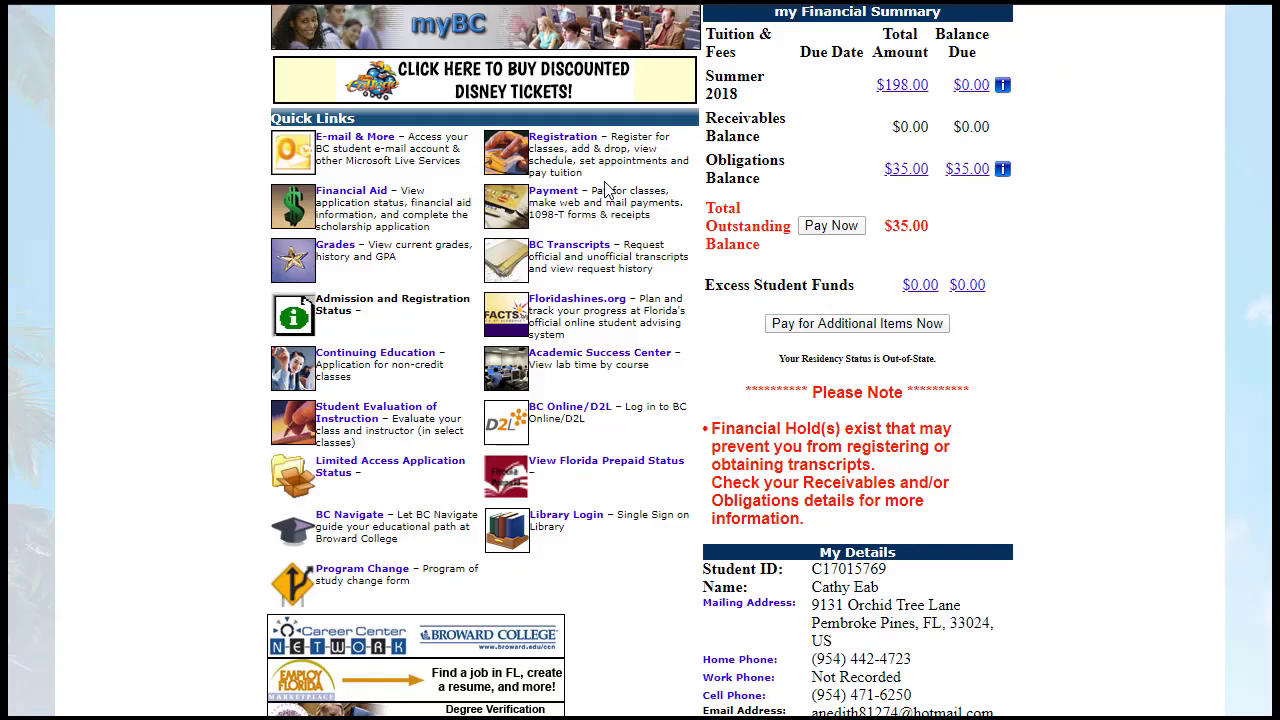
pyautogui.click(351, 527)
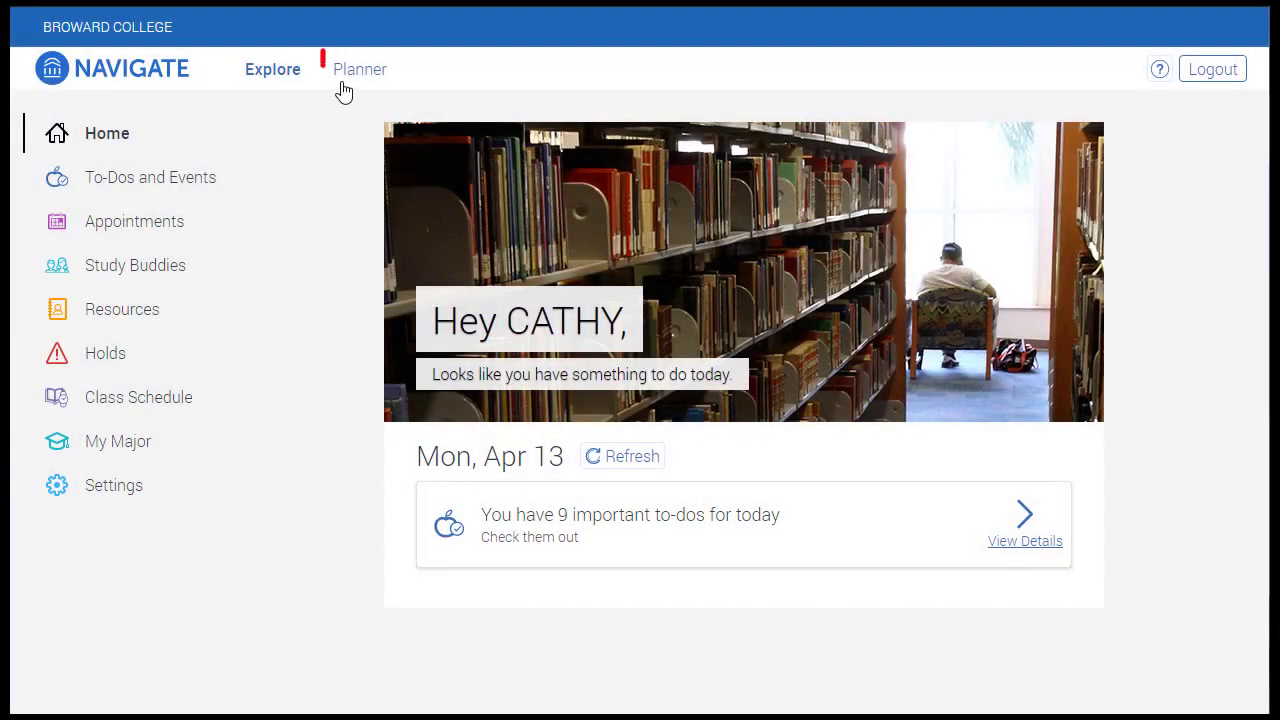
# In My Planner, drag ARH2000 ART APPRECIATION into Summer Term 2020, bringing it to 9 credits.
pyautogui.click(360, 72)
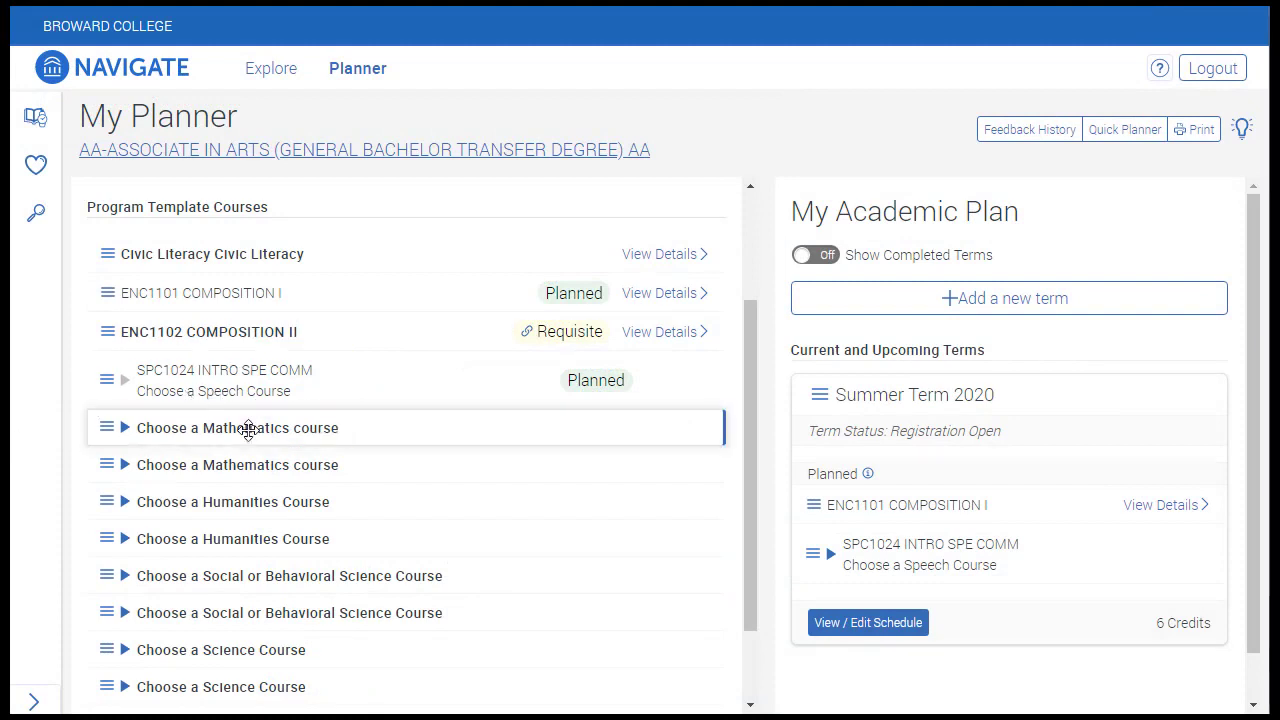
pyautogui.moveTo(247, 426)
pyautogui.mouseDown()
pyautogui.moveTo(551, 414)
pyautogui.moveTo(883, 430)
pyautogui.moveTo(888, 466)
pyautogui.mouseUp()
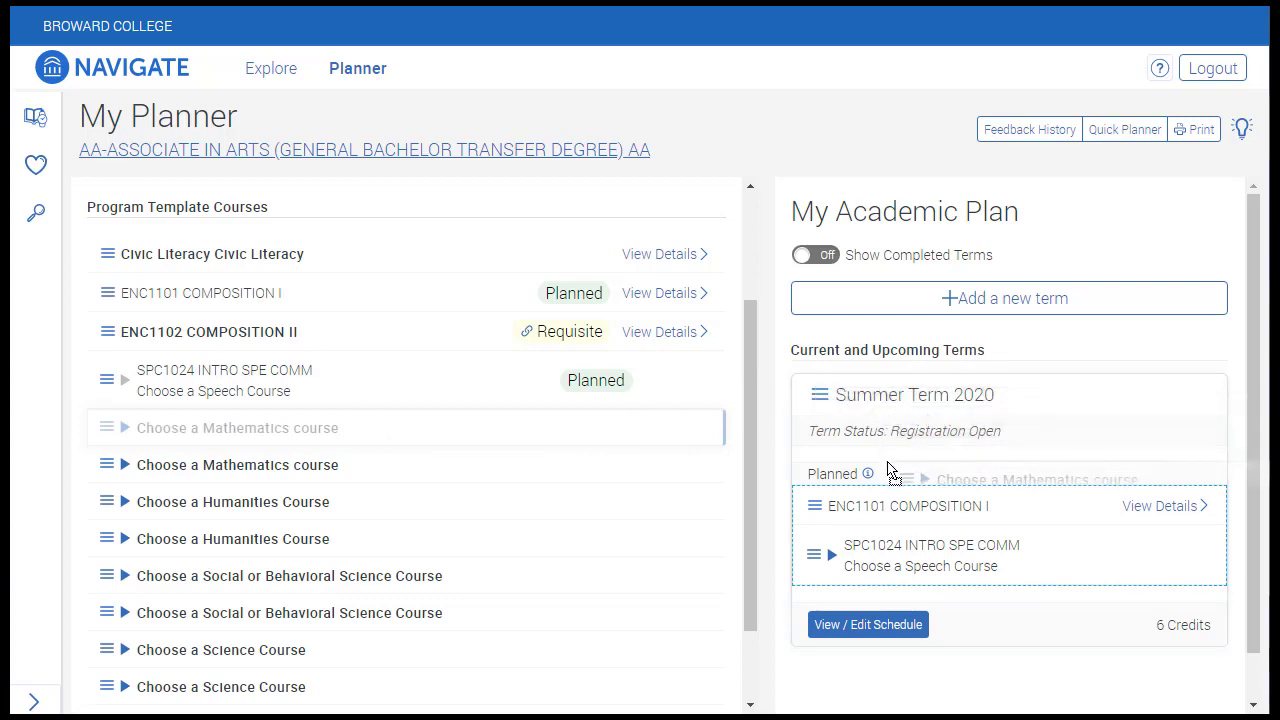
pyautogui.moveTo(887, 463); pyautogui.dragTo(887, 463)
pyautogui.moveTo(893, 470); pyautogui.dragTo(704, 572)
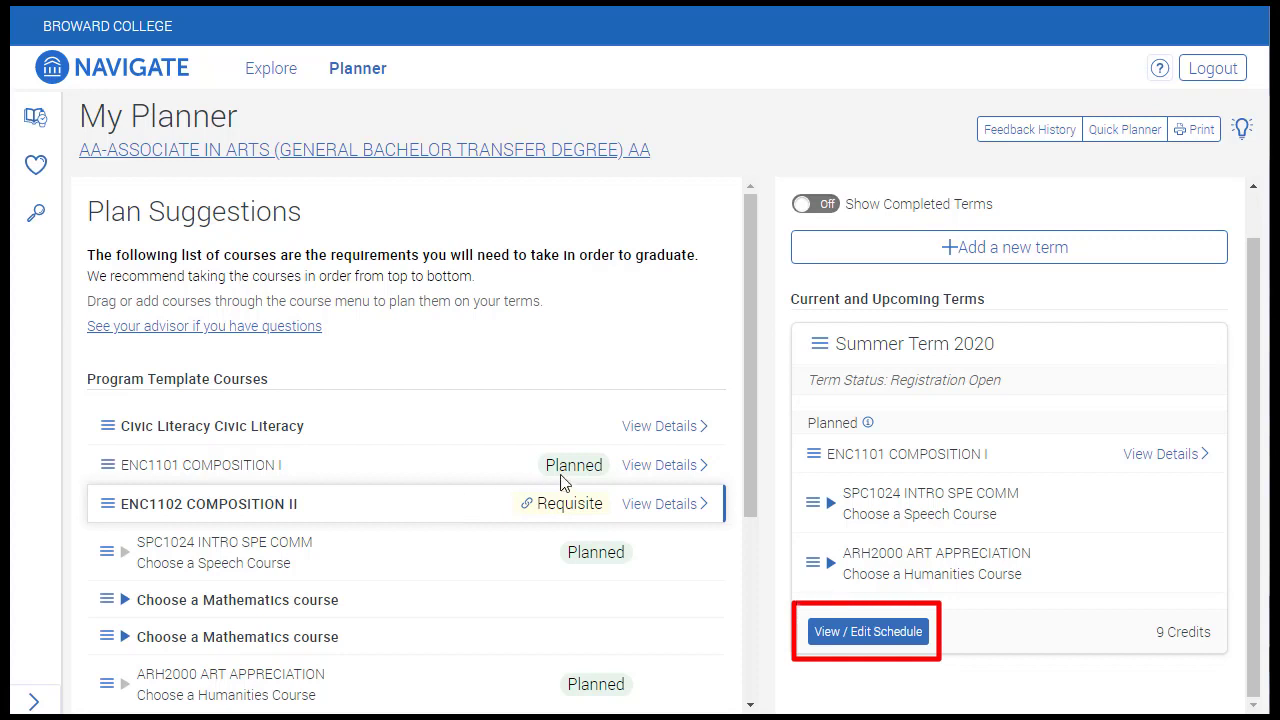
# Open the Summer Term 2020 schedule and review its preferences: Online Campus checked, 0 commitment hours.
pyautogui.click(869, 633)
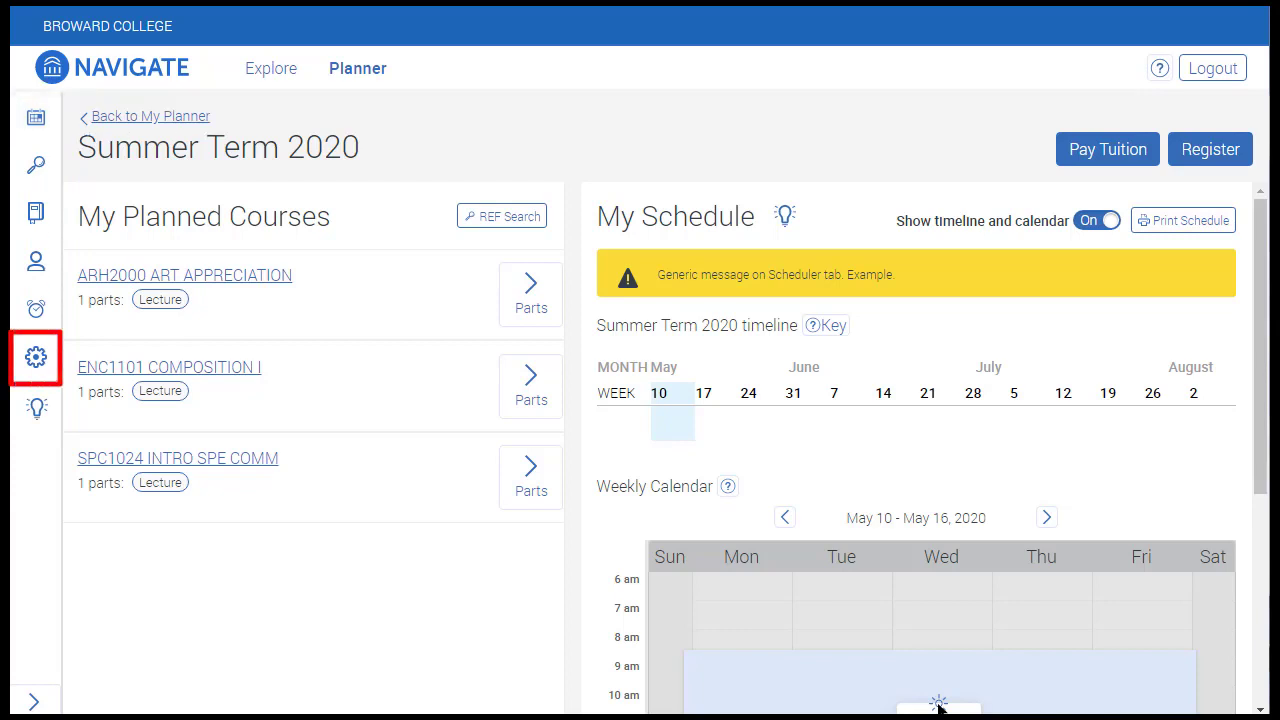
pyautogui.click(50, 362)
pyautogui.scroll(-5, 337, 360)
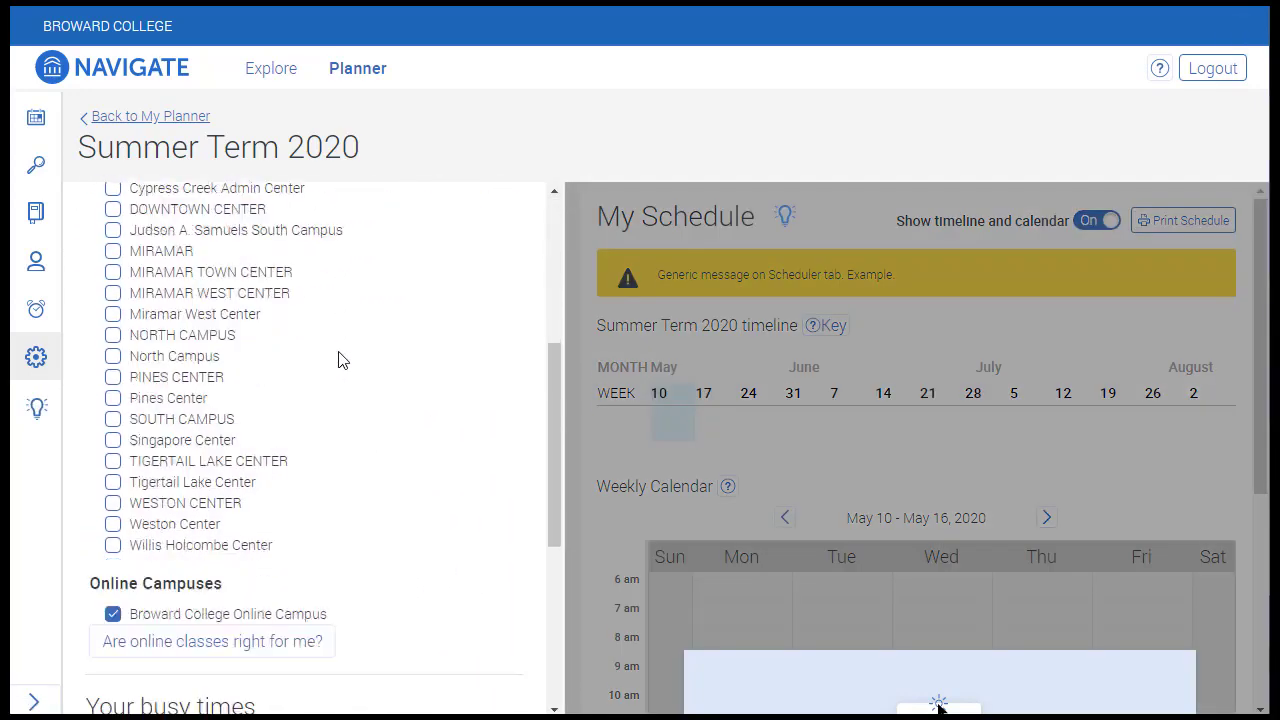
pyautogui.scroll(-5, 338, 360)
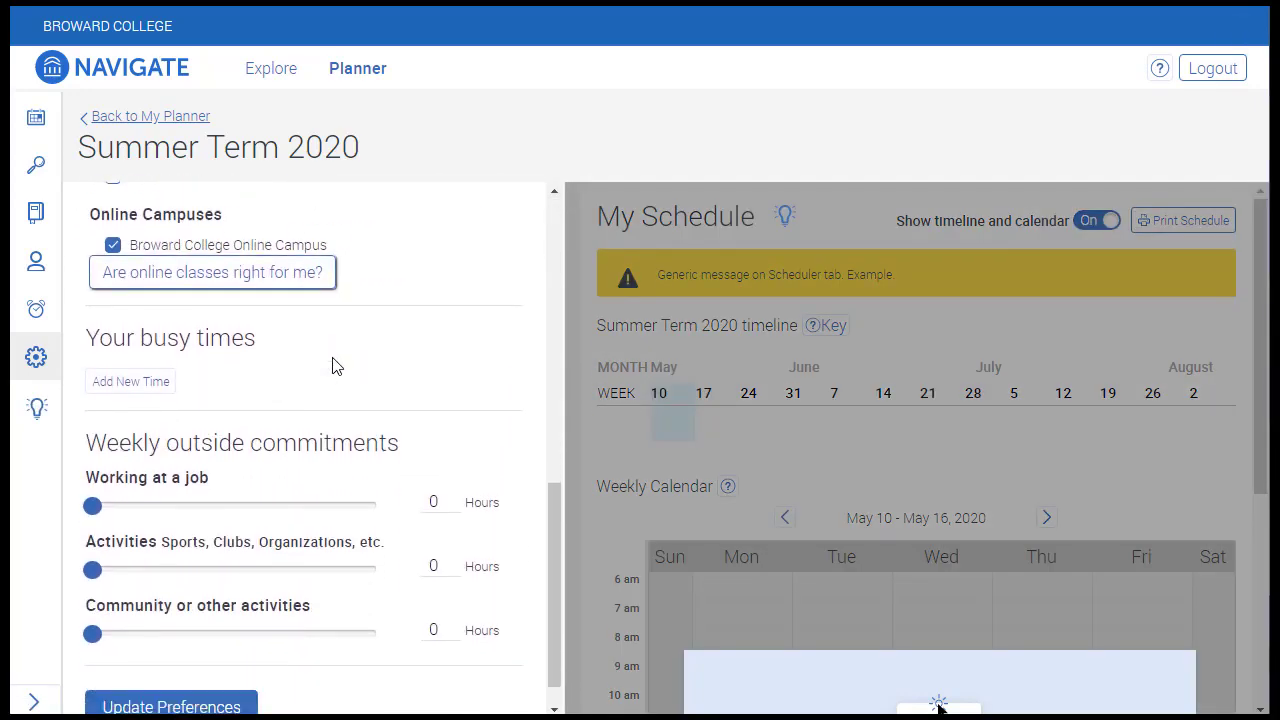
pyautogui.scroll(-1, 337, 365)
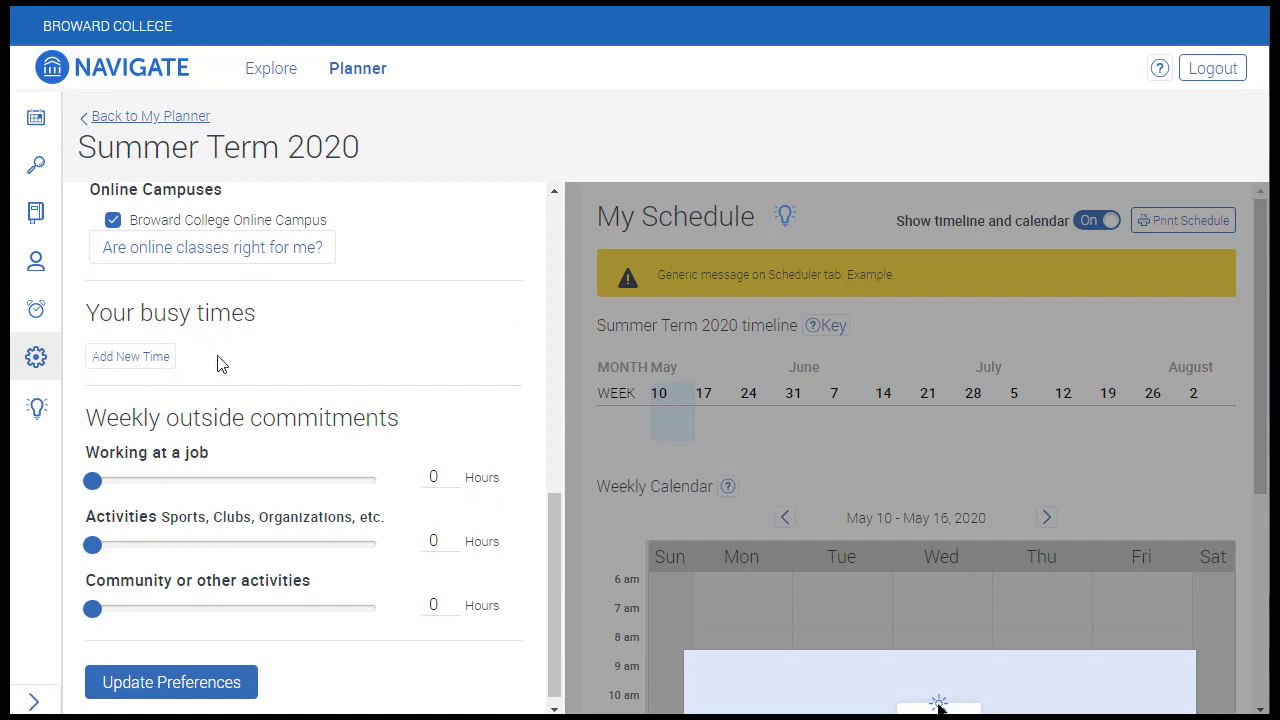
# Add a Mon/Wed/Fri 1:00–4:00 PM busy time.
pyautogui.click(155, 362)
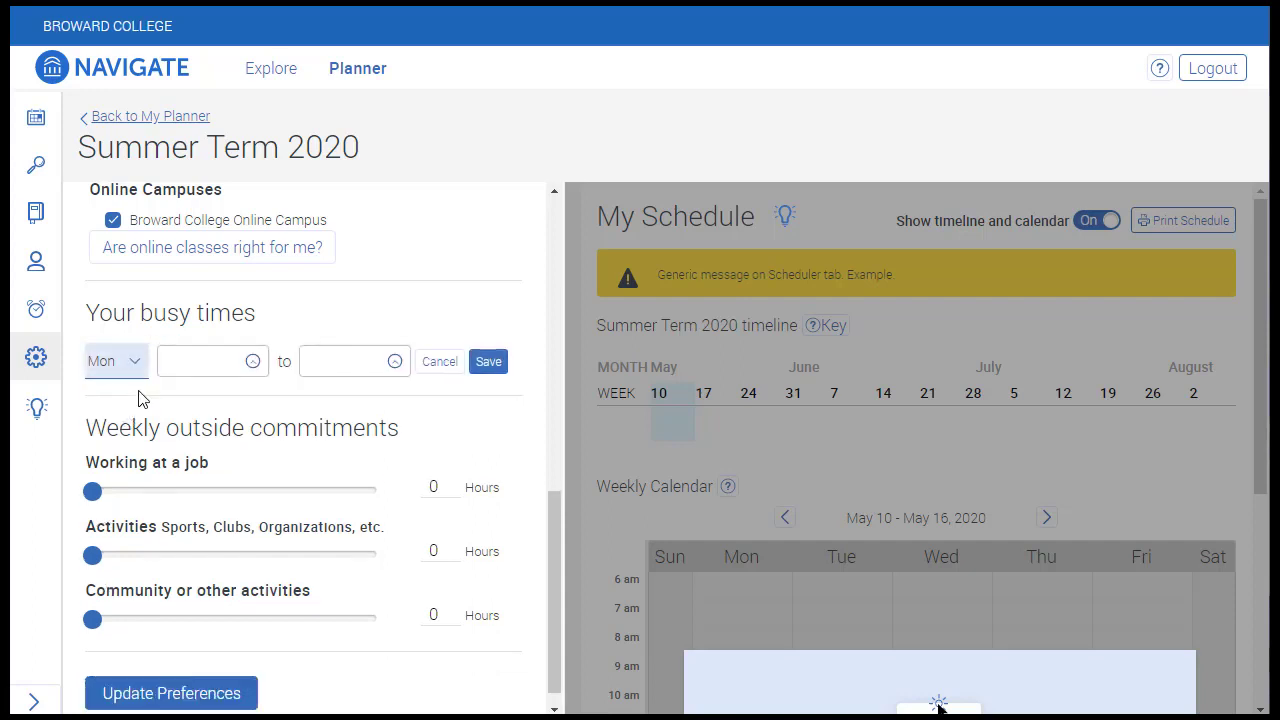
pyautogui.click(132, 362)
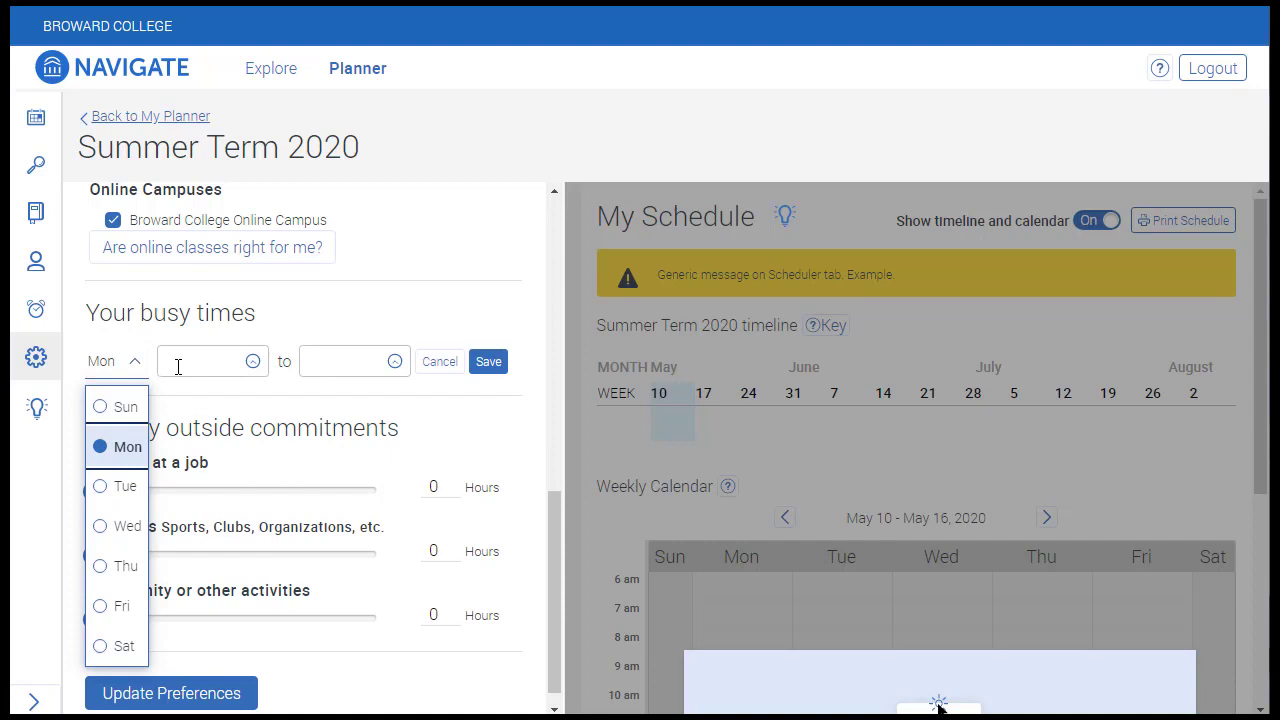
pyautogui.click(168, 364)
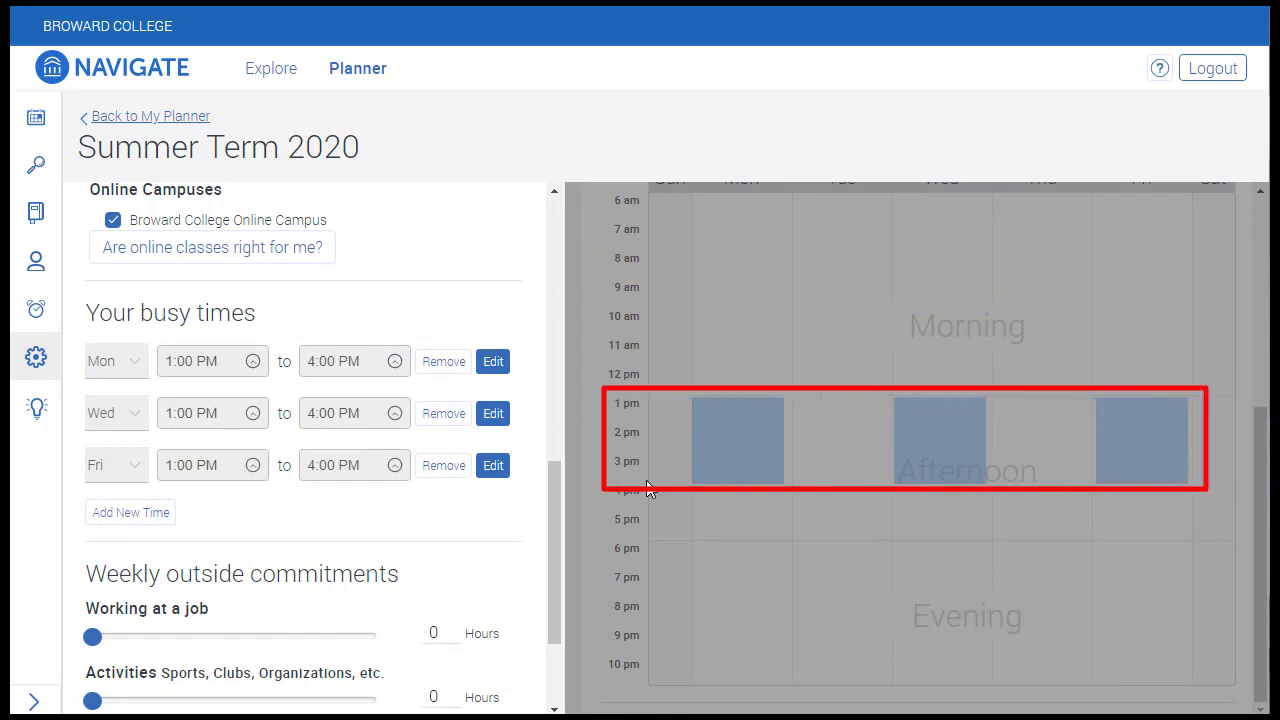
# Set weekly commitments to 9 job, 5 activity and 9 community hours, then update preferences.
pyautogui.scroll(1, 557, 513)
pyautogui.moveTo(557, 506); pyautogui.dragTo(548, 574)
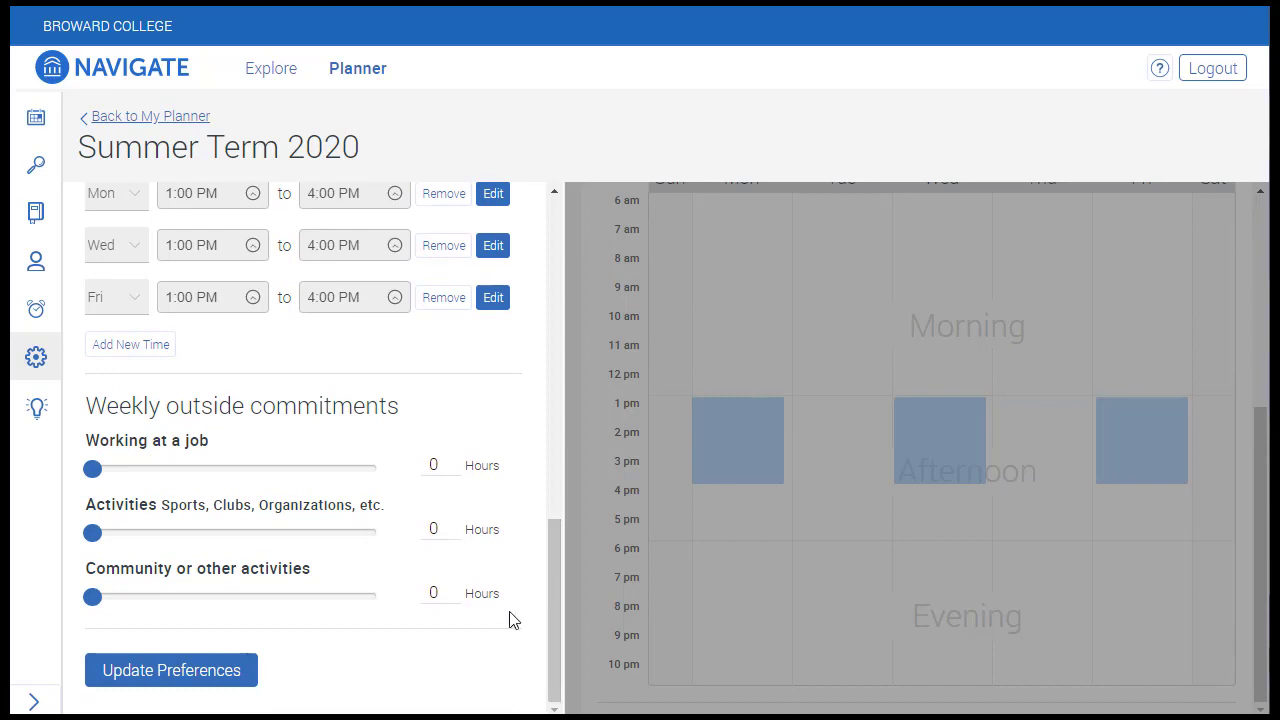
pyautogui.click(151, 596)
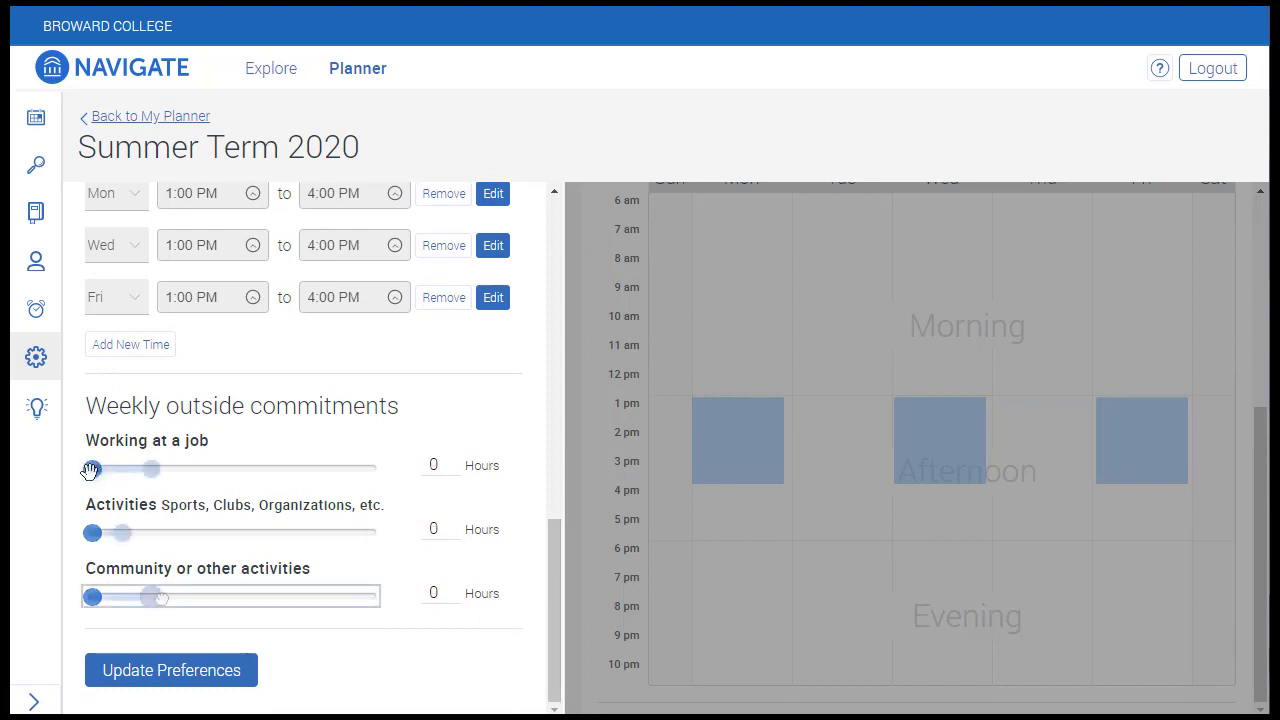
pyautogui.click(172, 678)
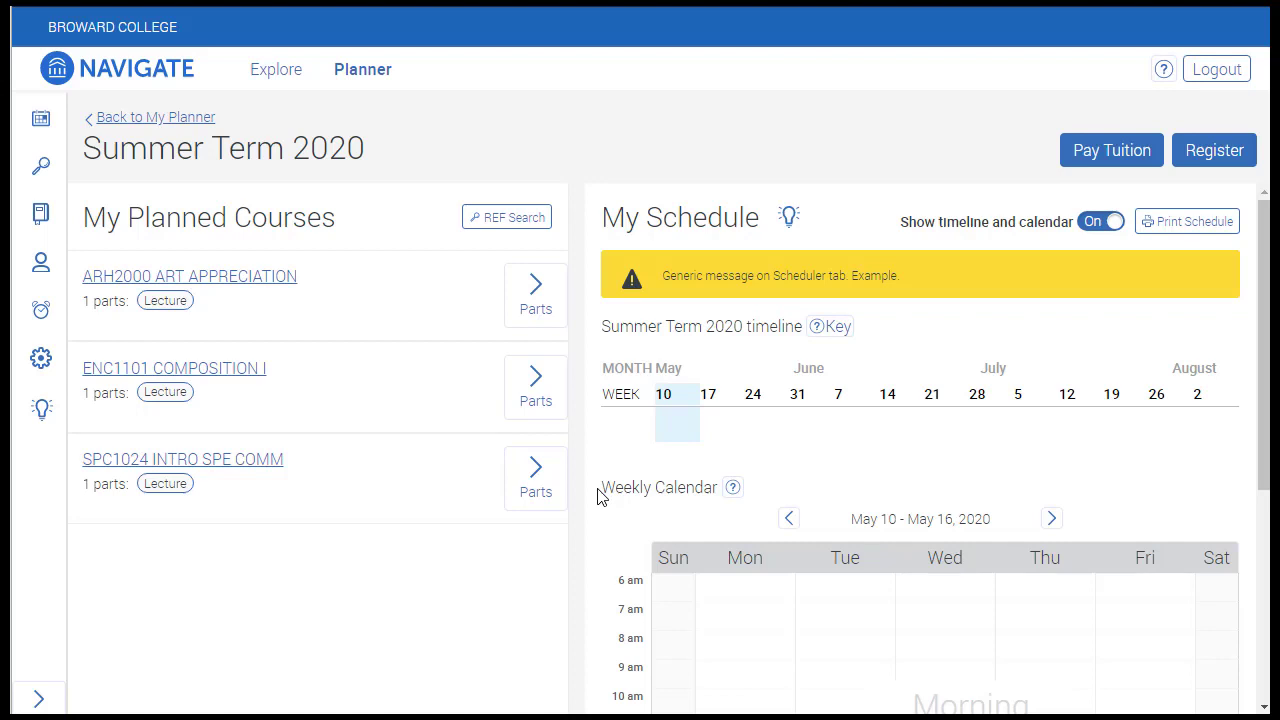
# Show ENC1101 section times for the May 11th–Jun 22nd lecture and try placing one on the calendar.
pyautogui.click(530, 390)
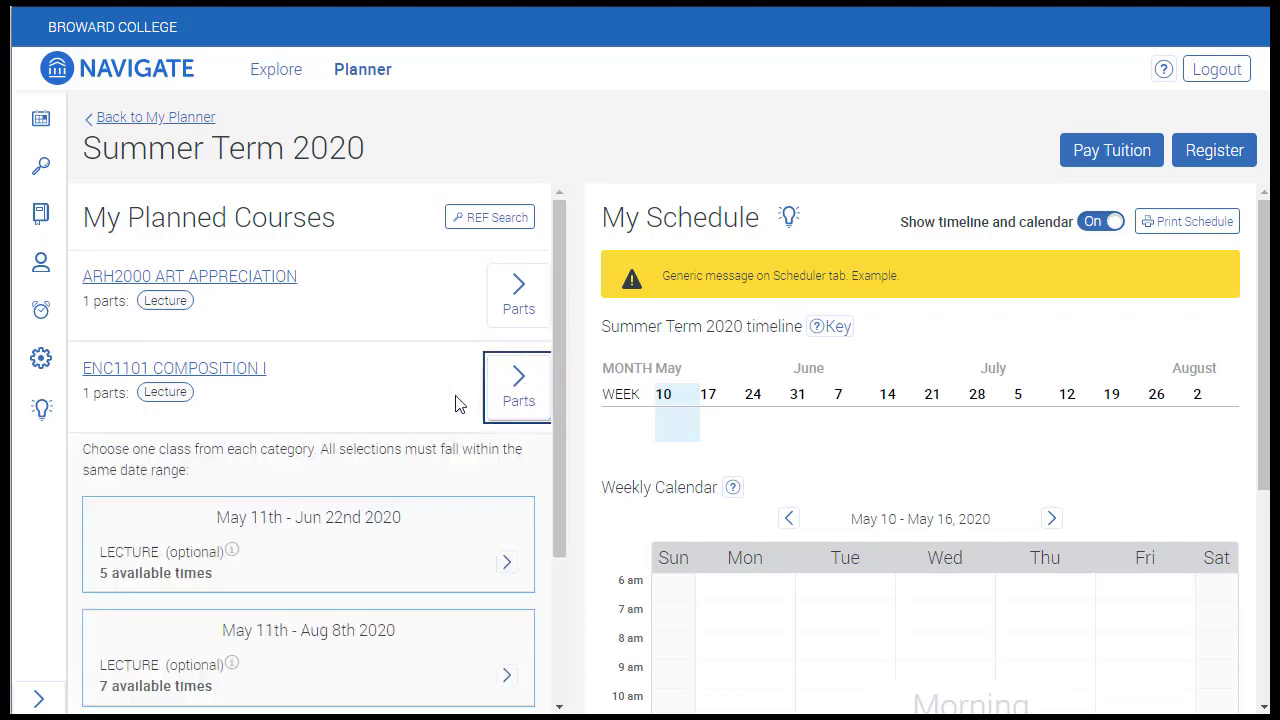
pyautogui.scroll(-2, 406, 463)
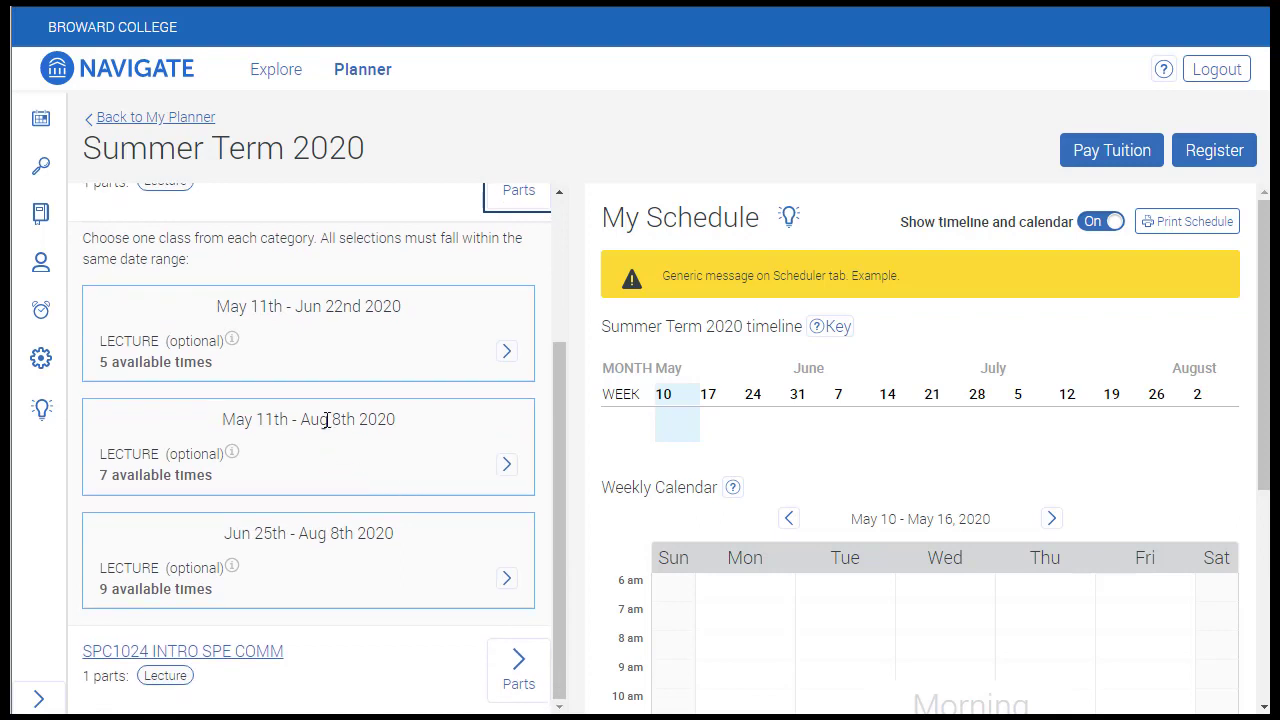
pyautogui.click(268, 360)
pyautogui.click(507, 352)
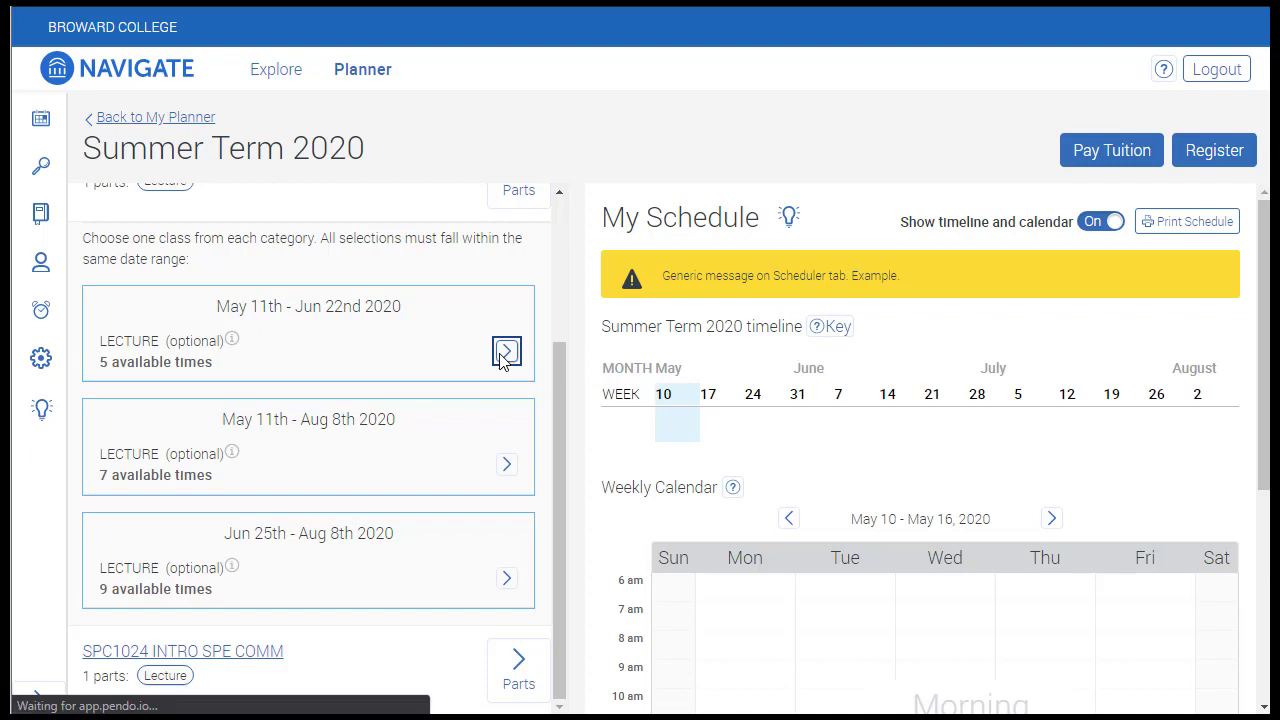
pyautogui.moveTo(104, 628); pyautogui.dragTo(549, 563)
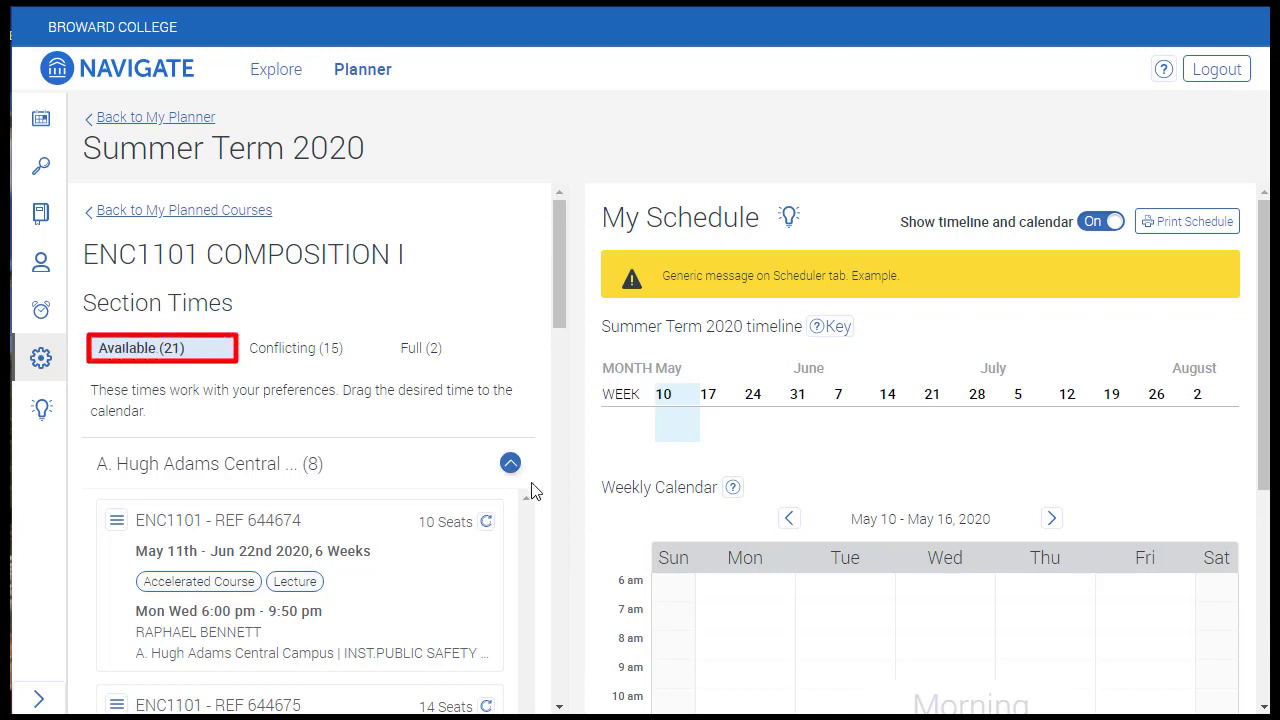
# Review the conflicting and full ENC1101 sections and try placing REF 644680 on the calendar.
pyautogui.click(300, 357)
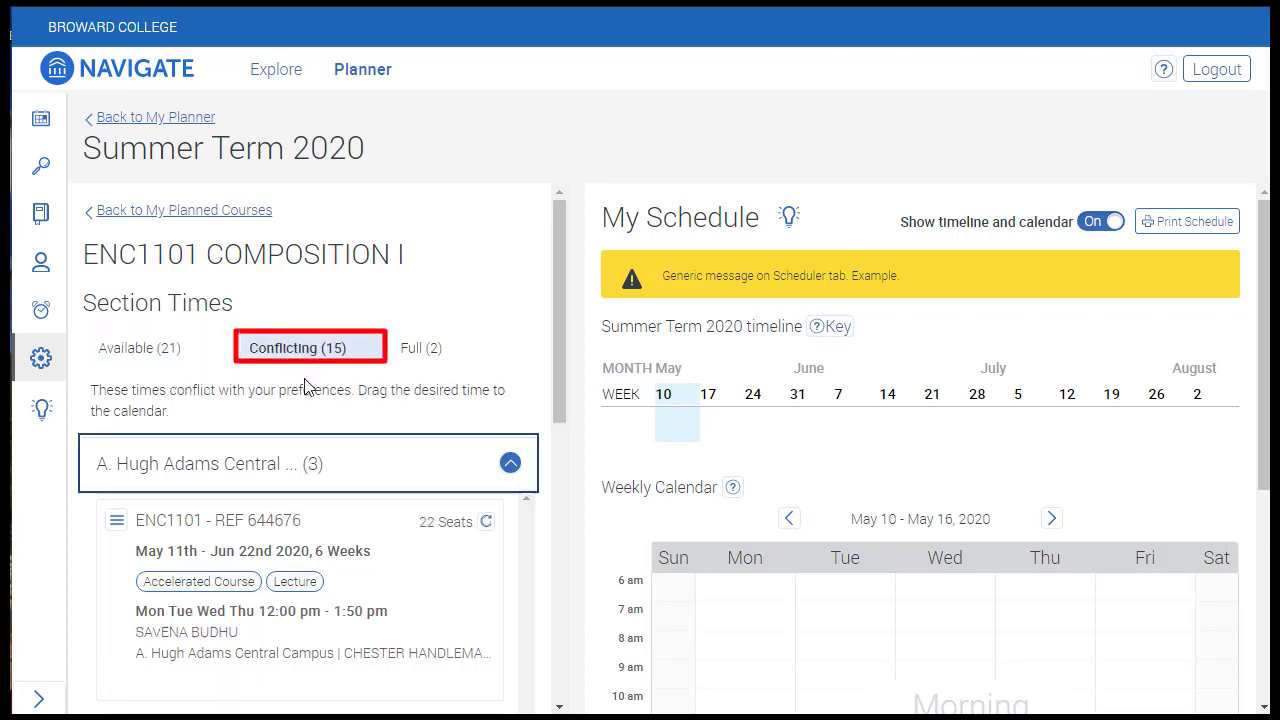
pyautogui.click(421, 350)
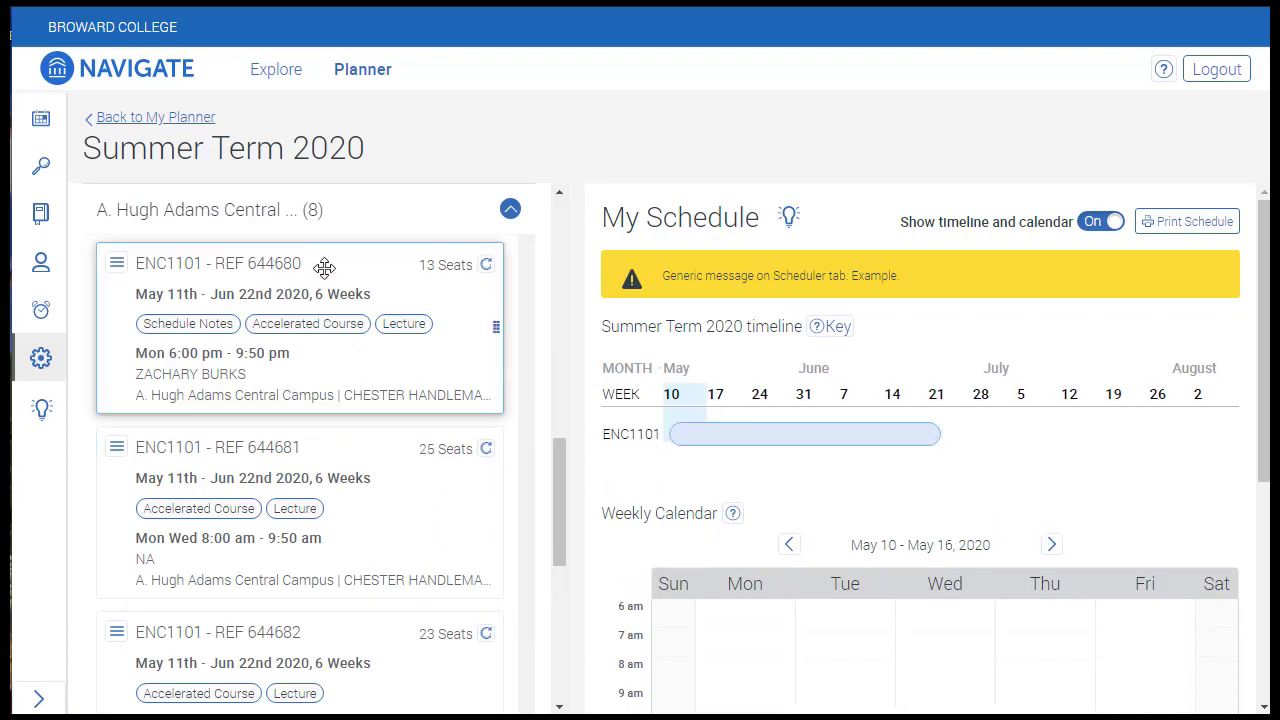
pyautogui.moveTo(324, 267); pyautogui.dragTo(254, 270)
# Add ENC1101 section REF 644680 and check its Monday 6–9 pm calendar block.
pyautogui.click(117, 262)
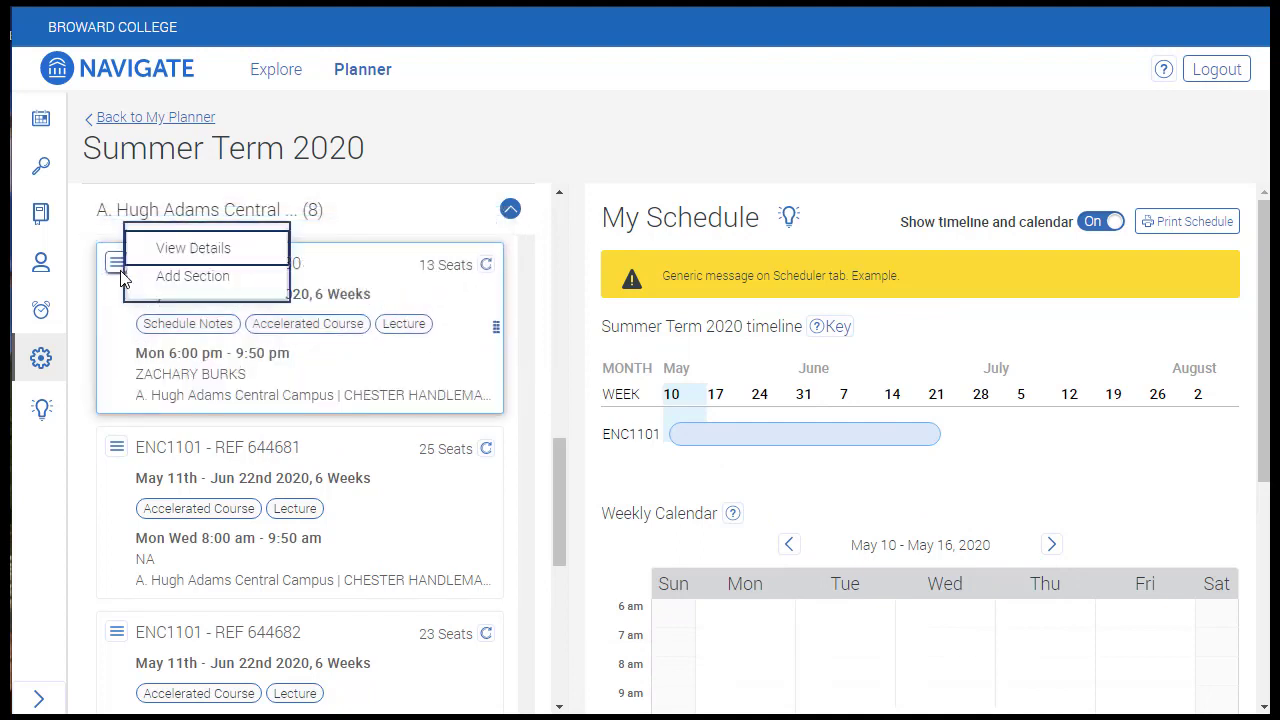
pyautogui.click(163, 282)
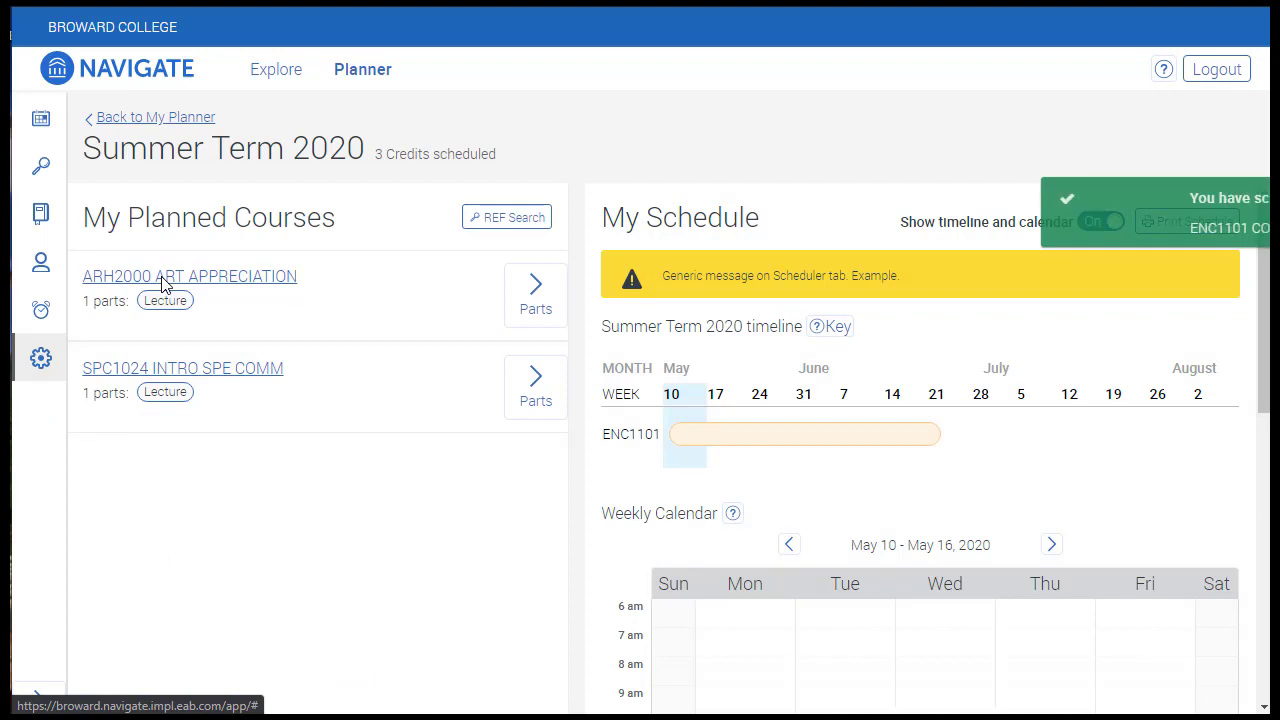
pyautogui.moveTo(1260, 254); pyautogui.dragTo(1266, 433)
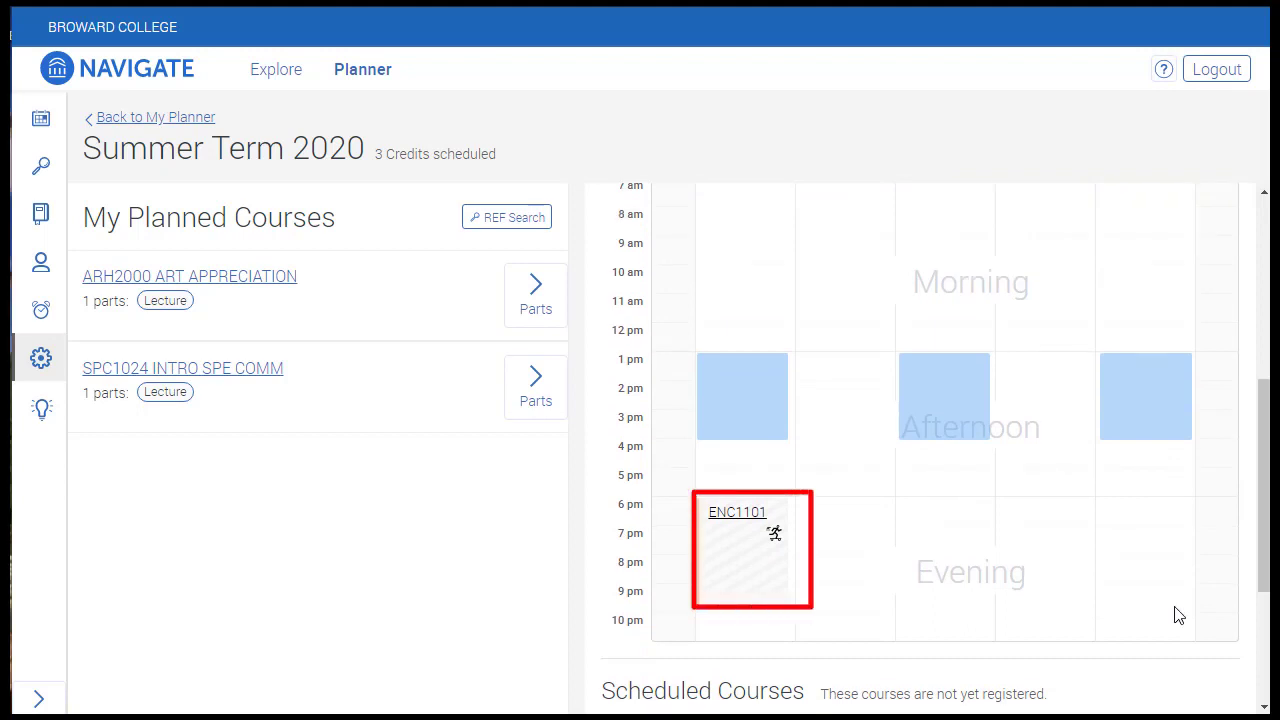
pyautogui.moveTo(1260, 466); pyautogui.dragTo(1251, 286)
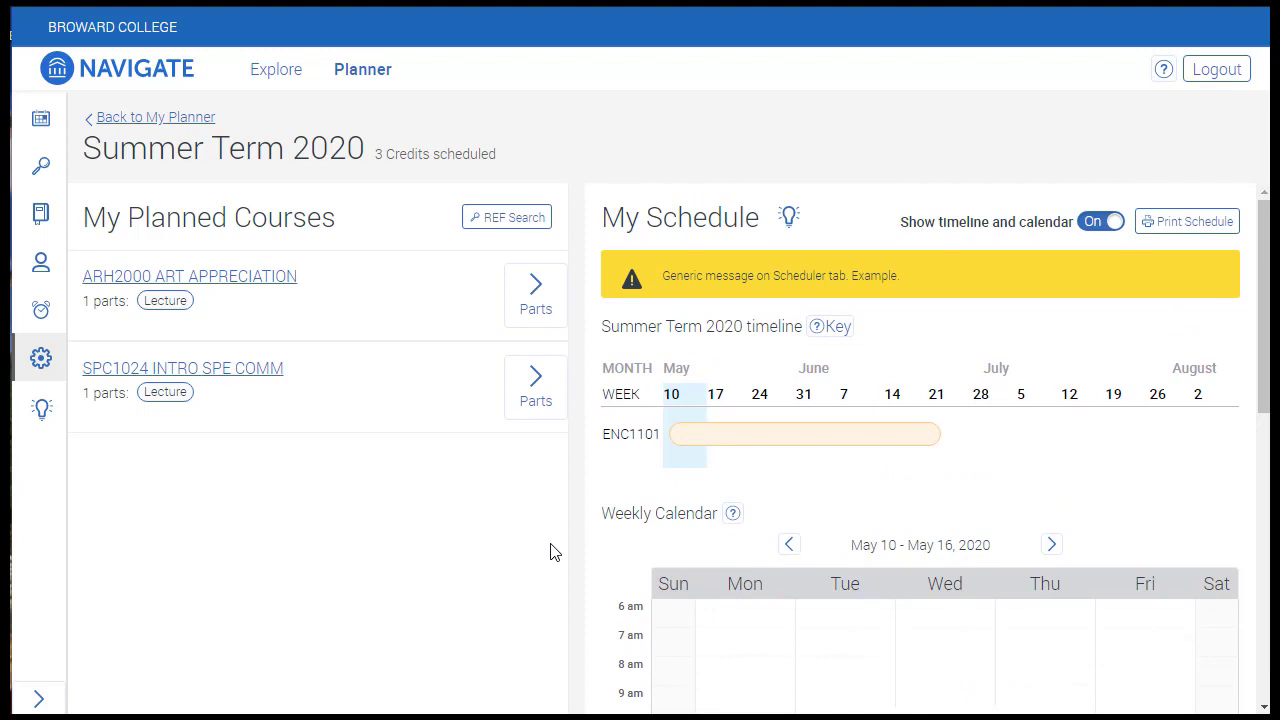
# Schedule SPC1024 section REF 644832 (Tue/Thu 8:00–9:50 am) from the May 11th–Jun 22nd lecture options.
pyautogui.click(540, 415)
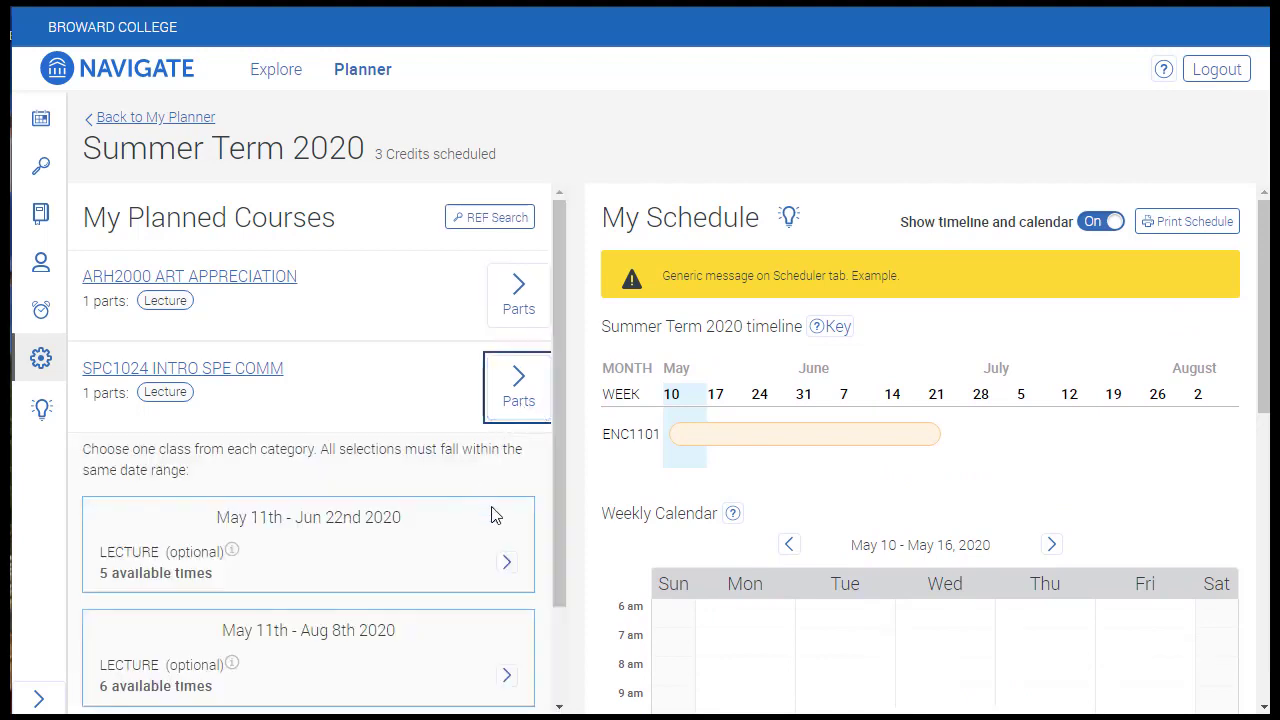
pyautogui.scroll(-2, 491, 514)
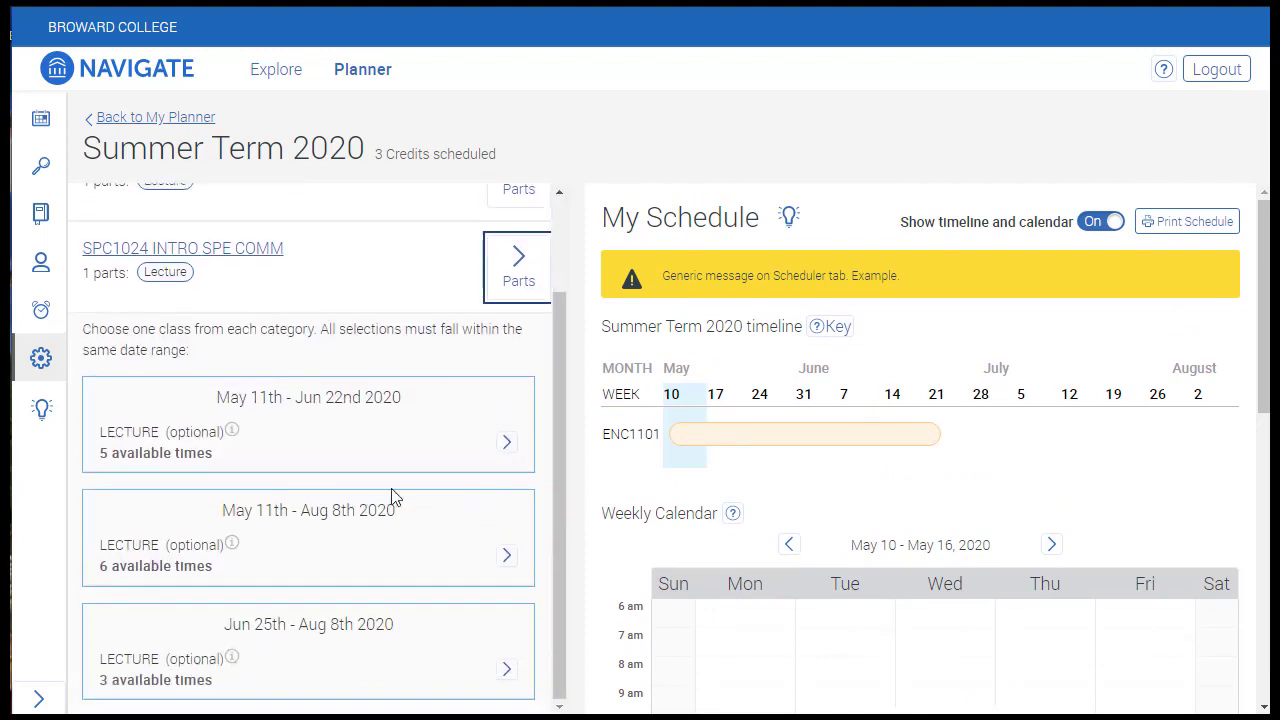
pyautogui.click(505, 443)
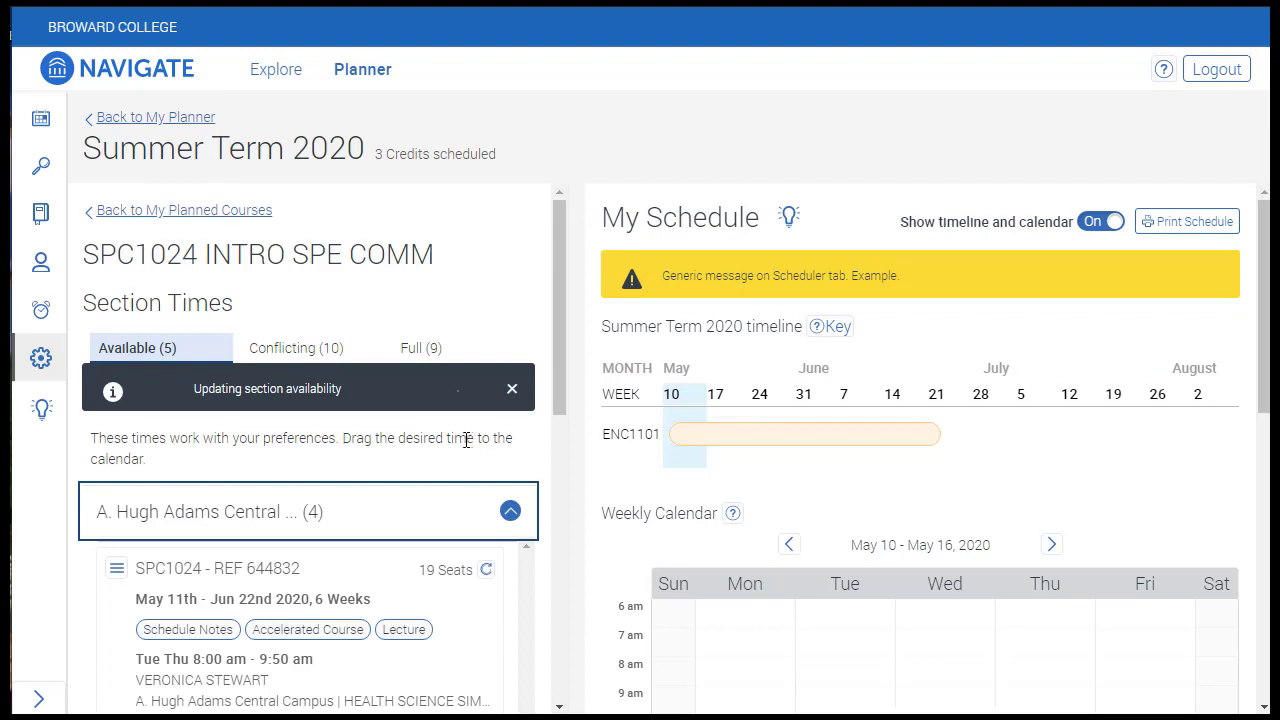
pyautogui.scroll(-3, 466, 440)
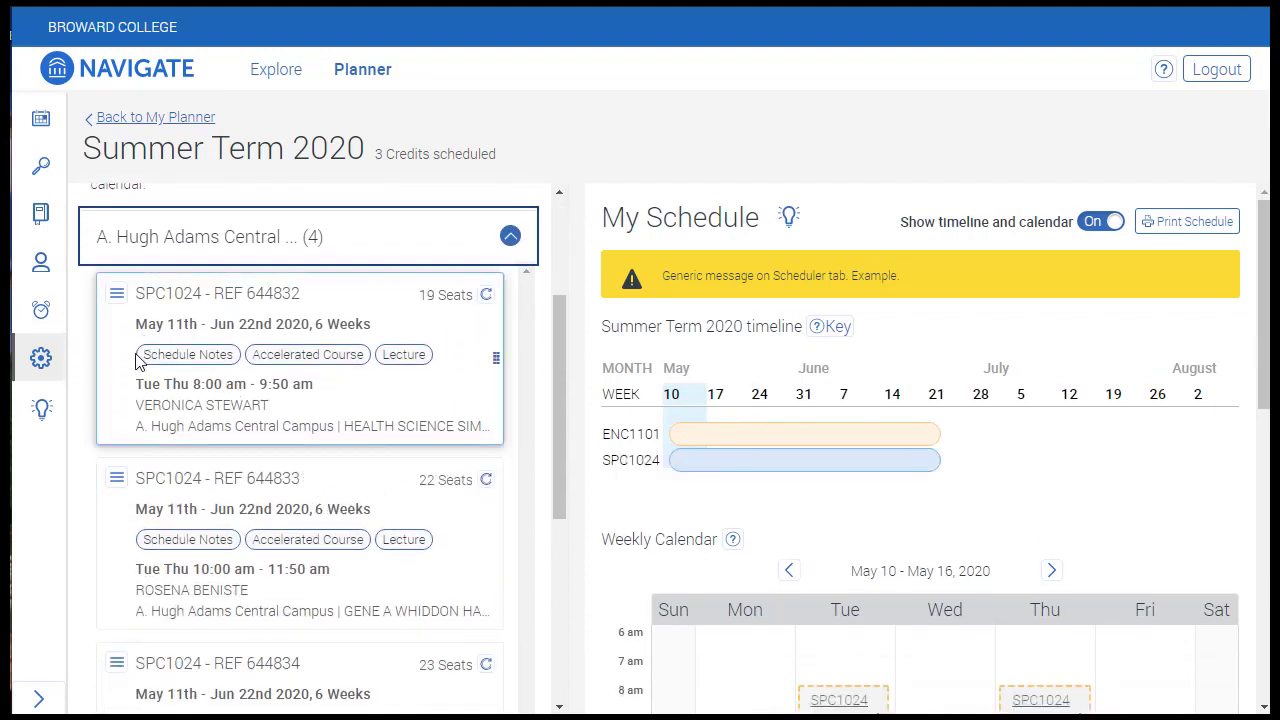
pyautogui.moveTo(123, 363); pyautogui.dragTo(751, 667)
pyautogui.scroll(-4, 751, 680)
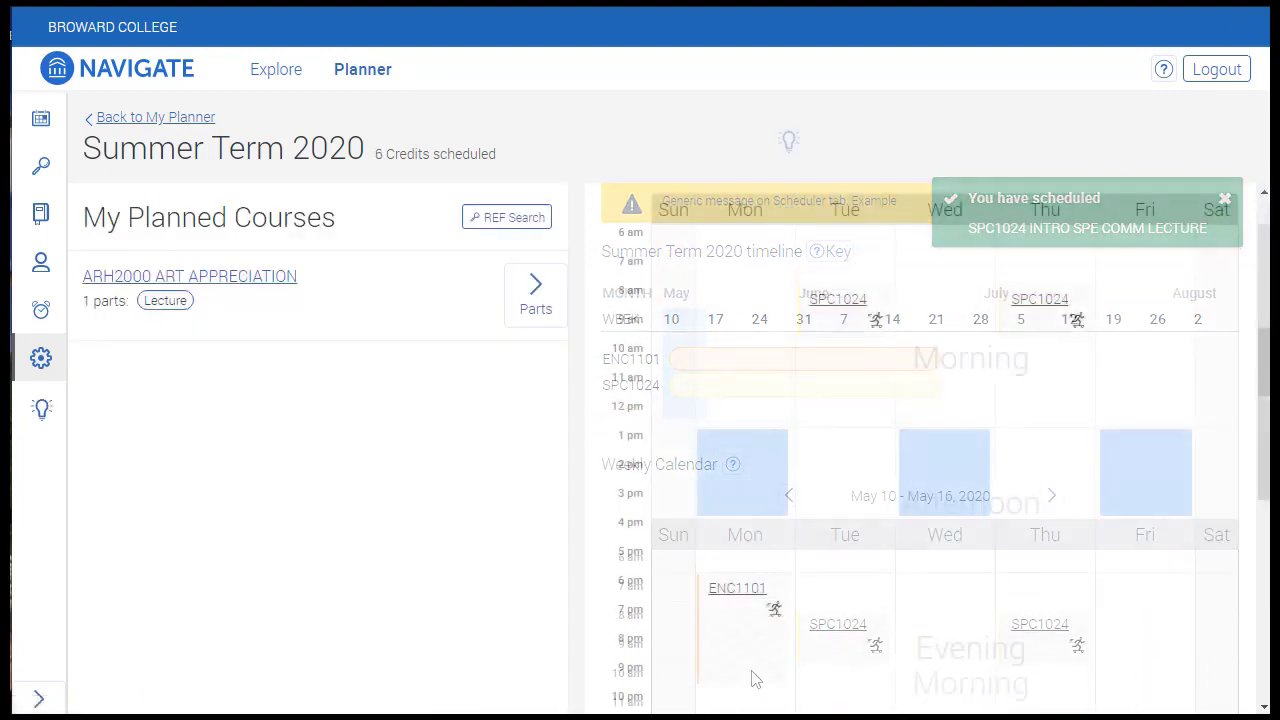
pyautogui.scroll(-4, 1266, 445)
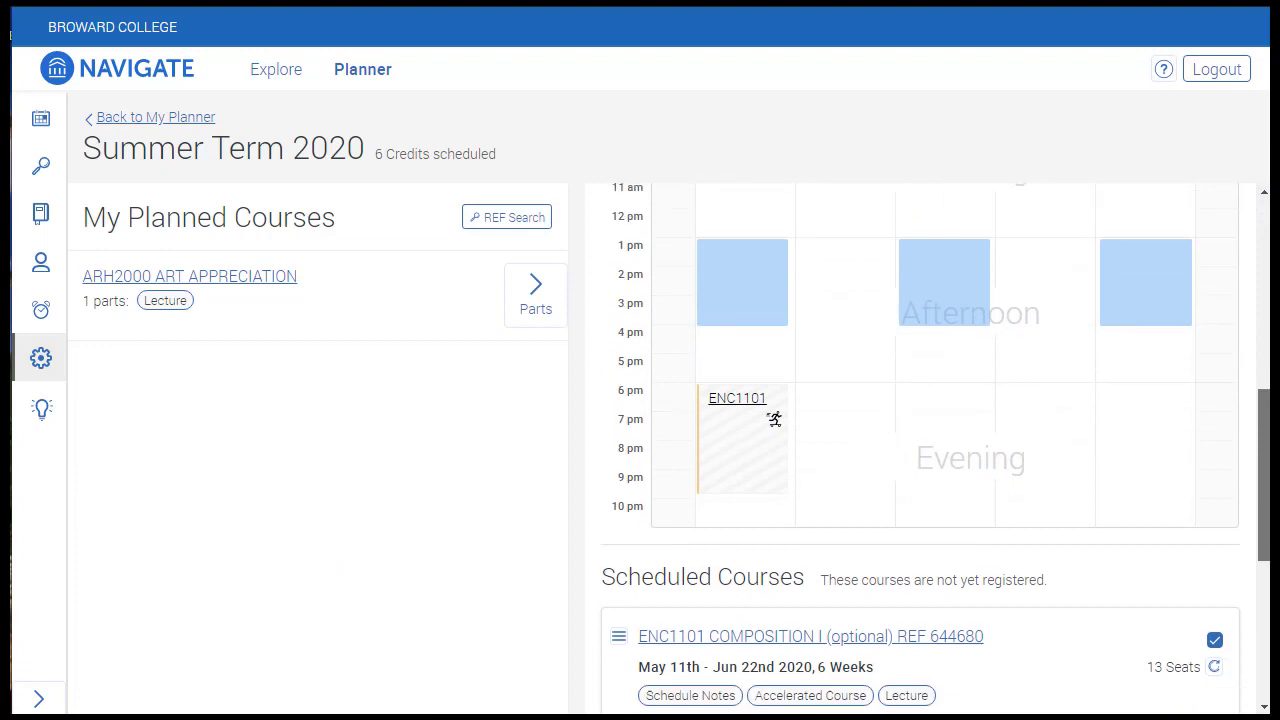
pyautogui.scroll(-3, 774, 250)
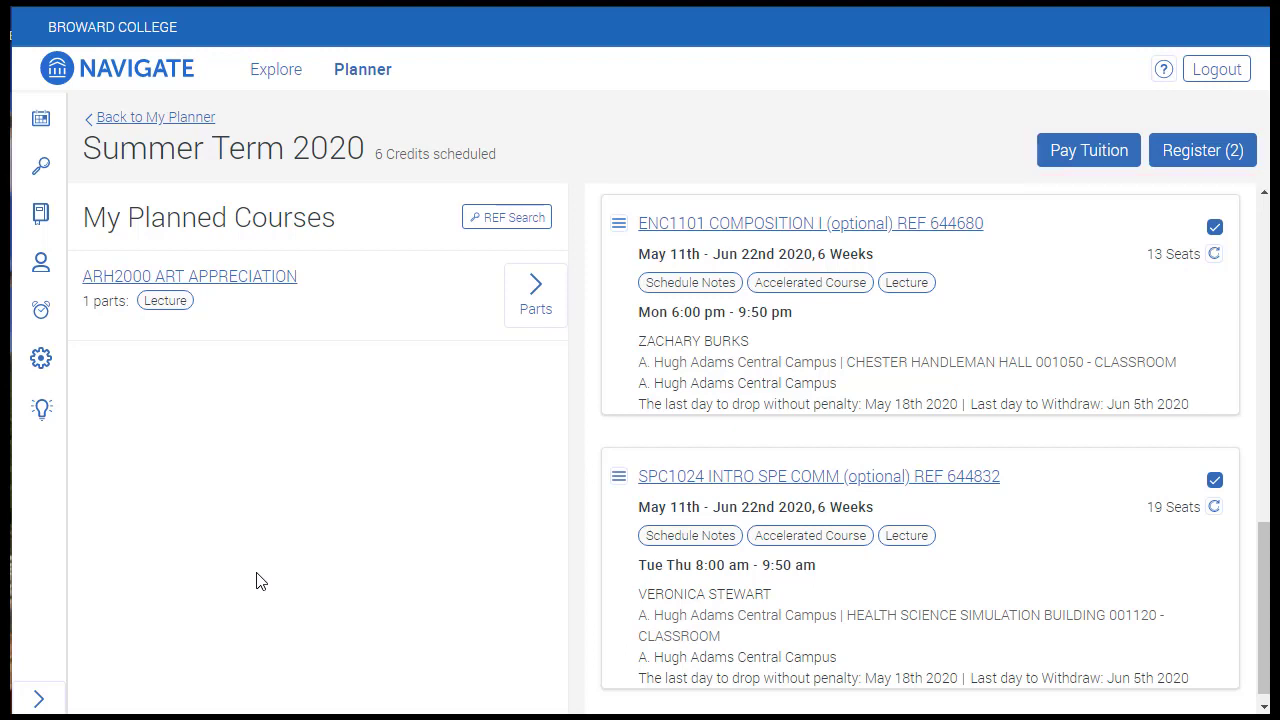
# Register ENC1101 and SPC1024 with Register (2) and dismiss the Transaction Summary.
pyautogui.click(1186, 151)
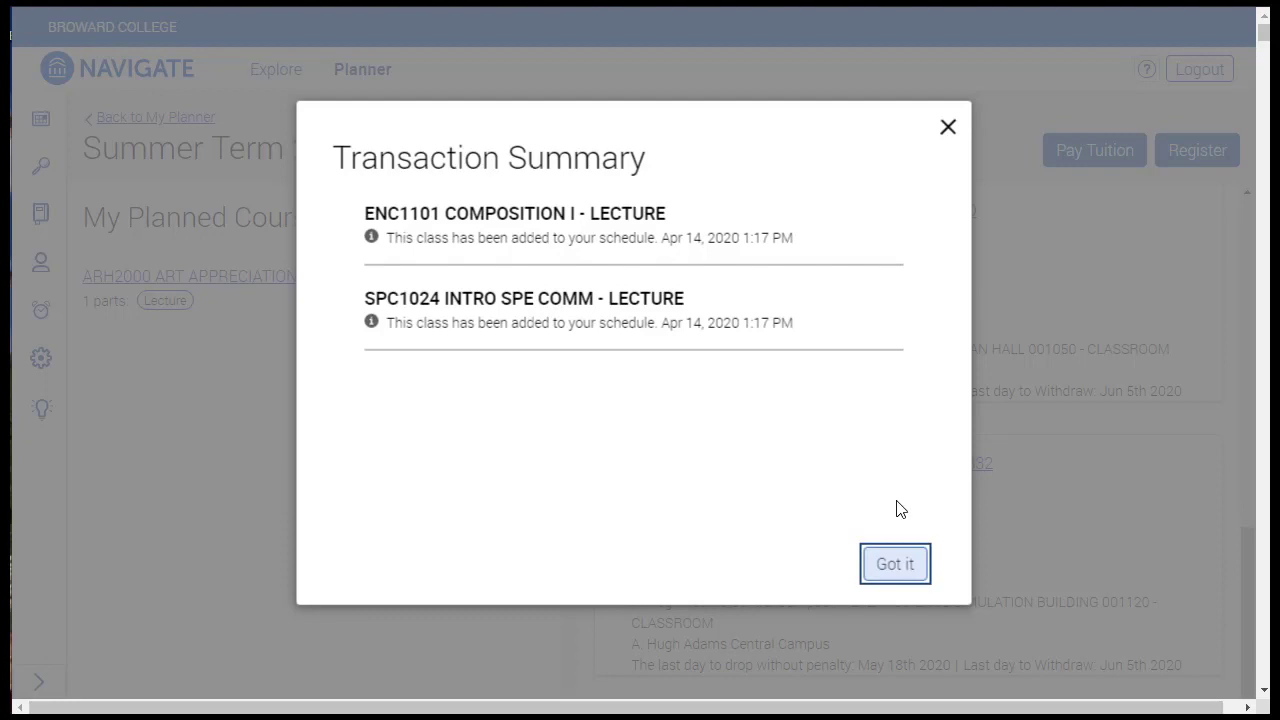
pyautogui.click(893, 564)
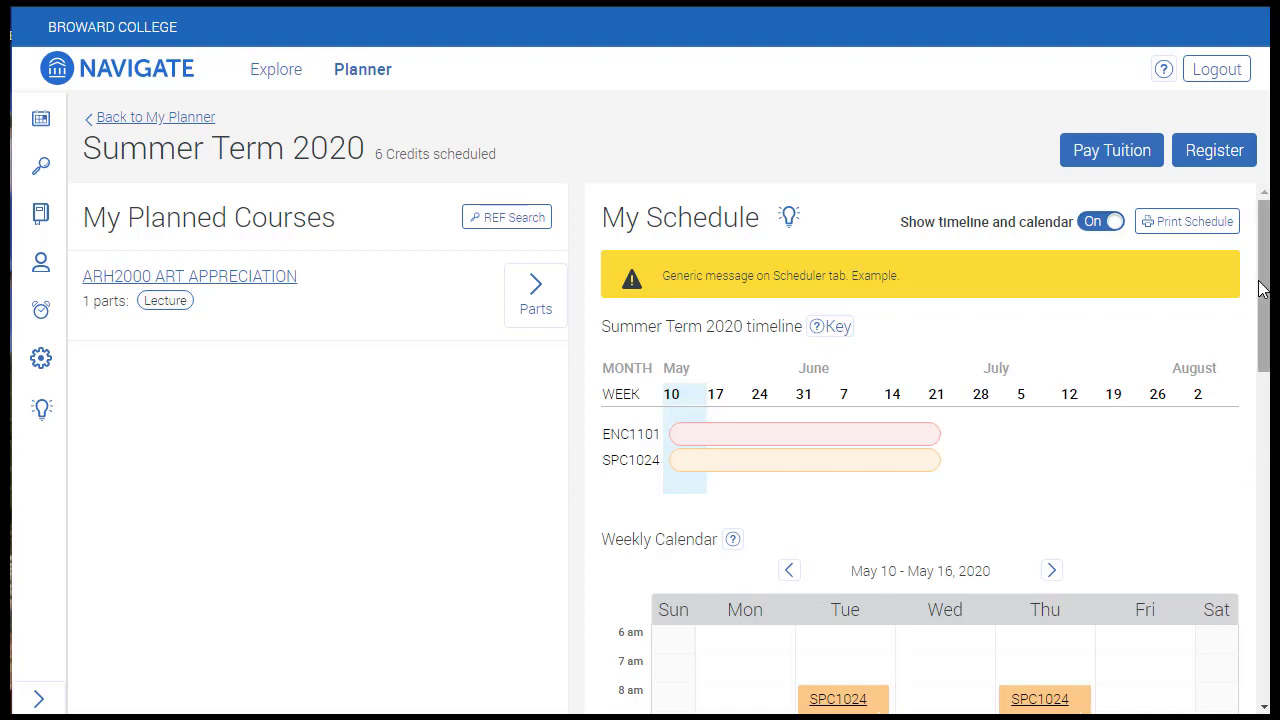
# Scroll to Registered Courses and choose Drop (1) Section from the ENC1101 card menu.
pyautogui.moveTo(1262, 297); pyautogui.dragTo(1265, 597)
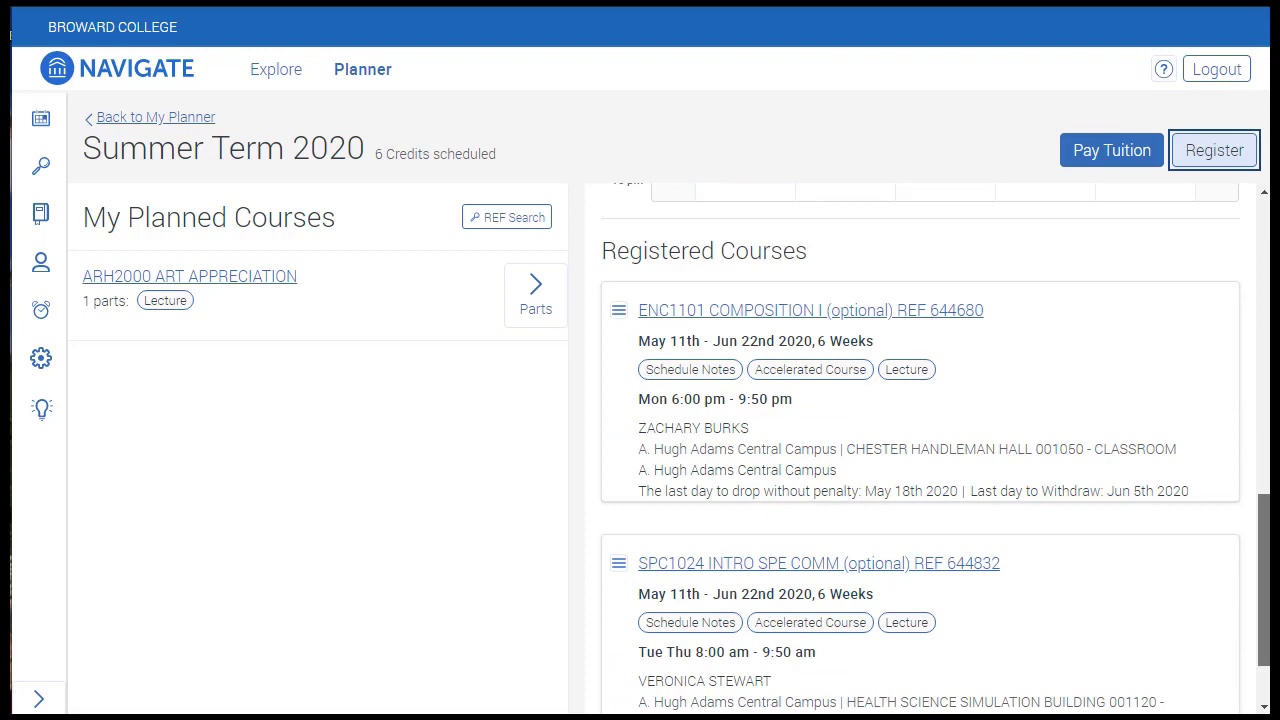
pyautogui.moveTo(1265, 597); pyautogui.dragTo(1265, 604)
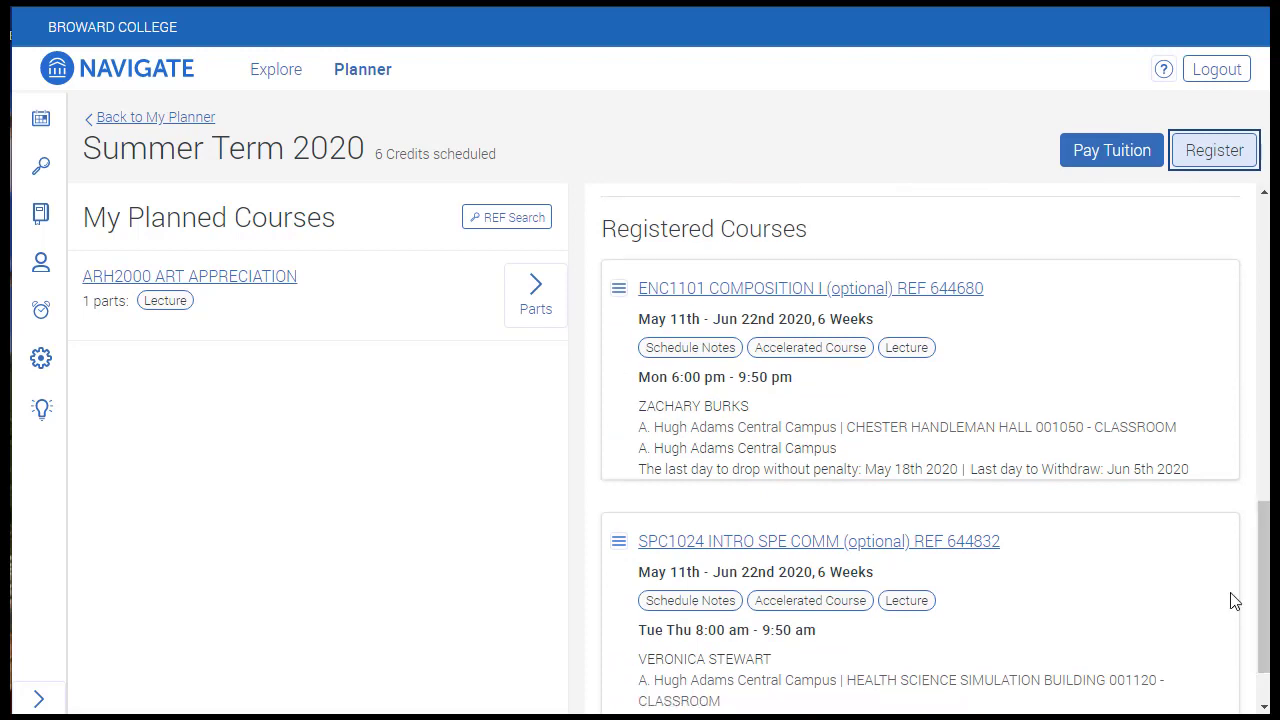
pyautogui.click(1033, 368)
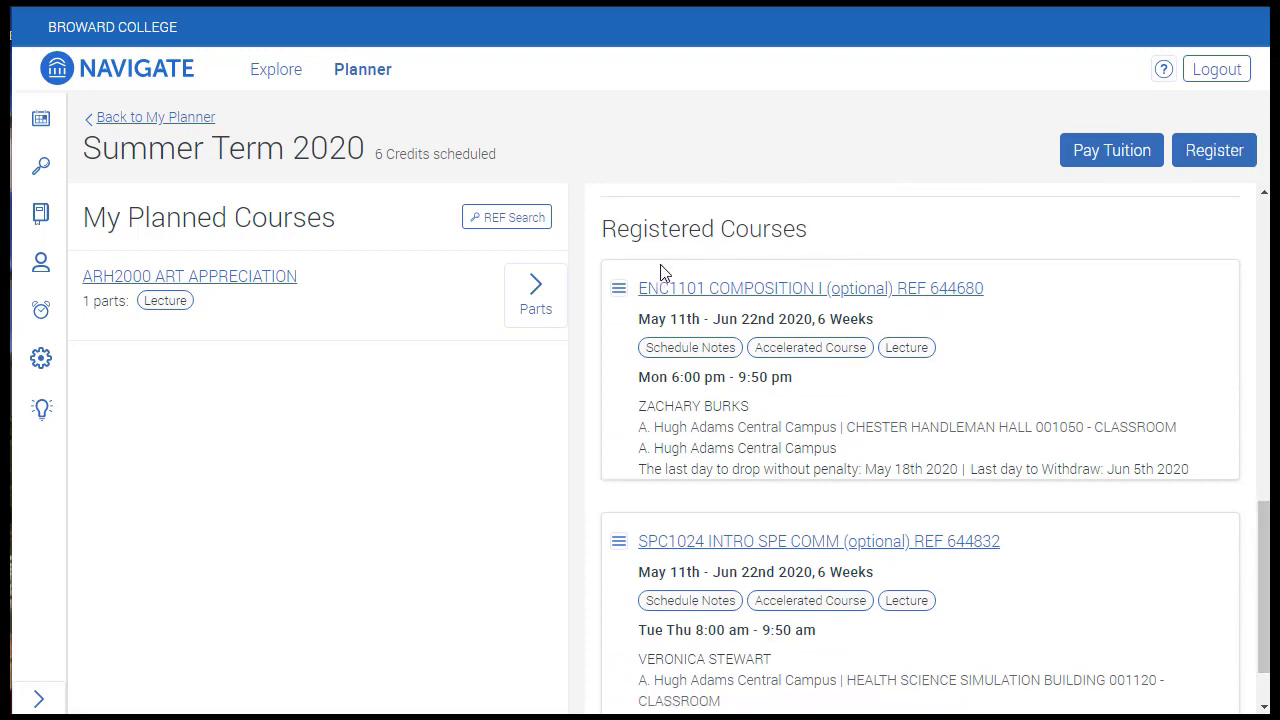
pyautogui.click(621, 290)
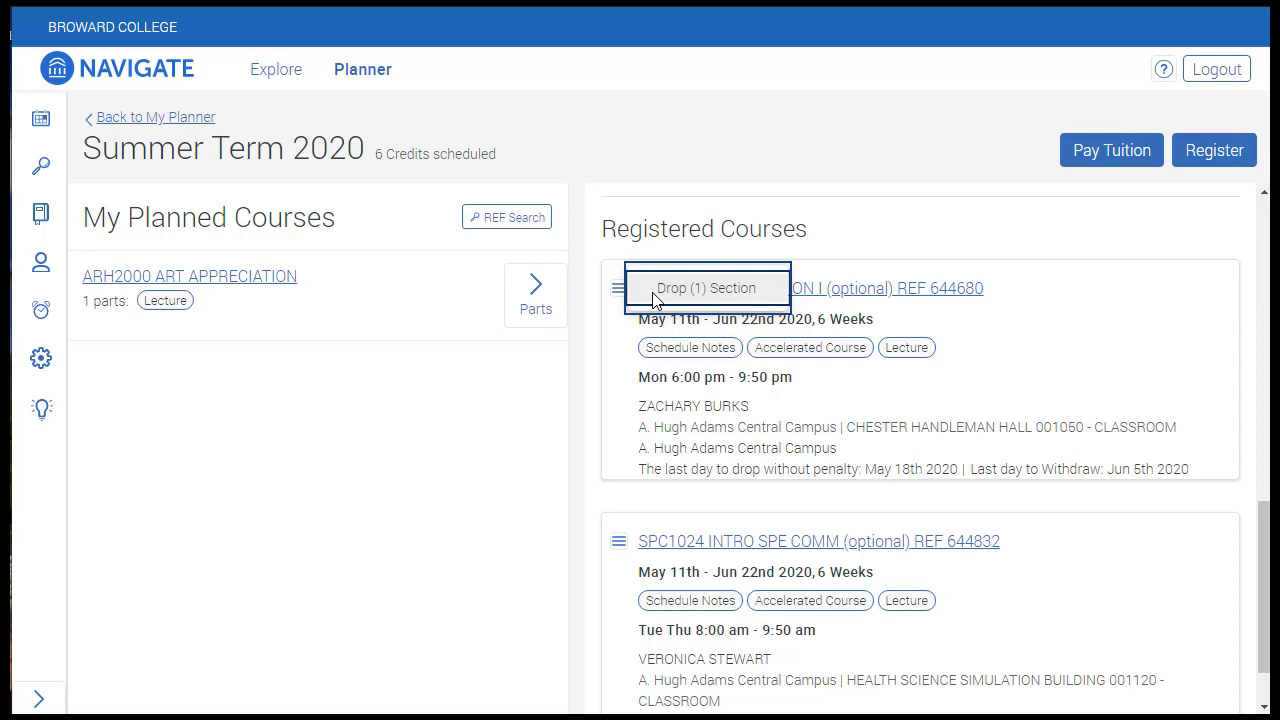
pyautogui.click(652, 298)
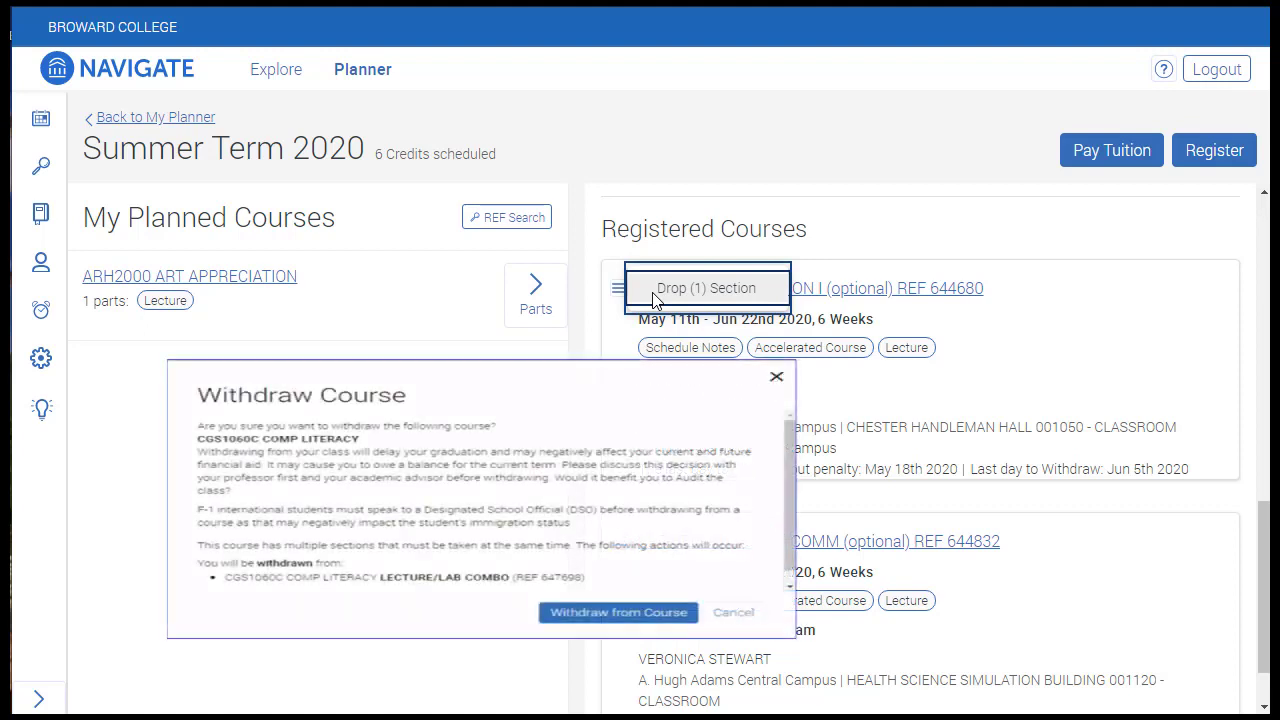